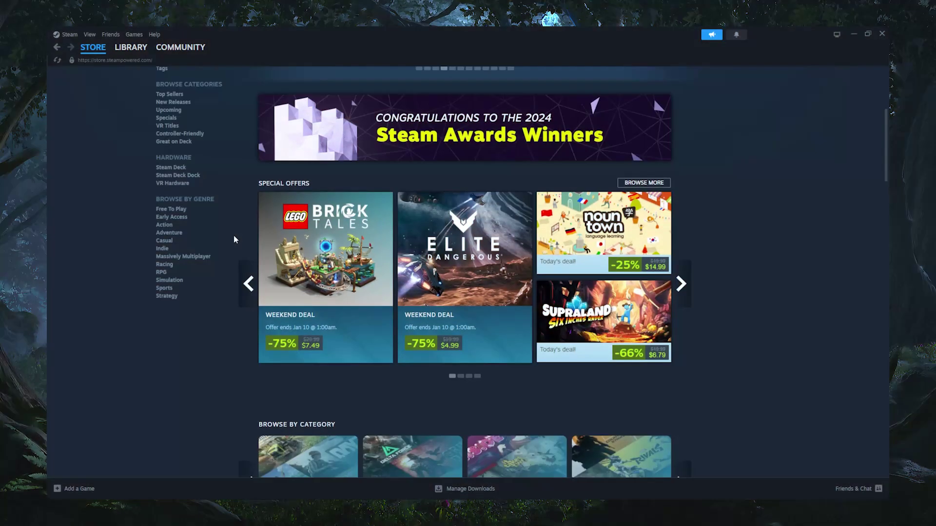
# Look through the Steam store's special offers and page forward through its game categories
pyautogui.scroll(-1, 233, 239)
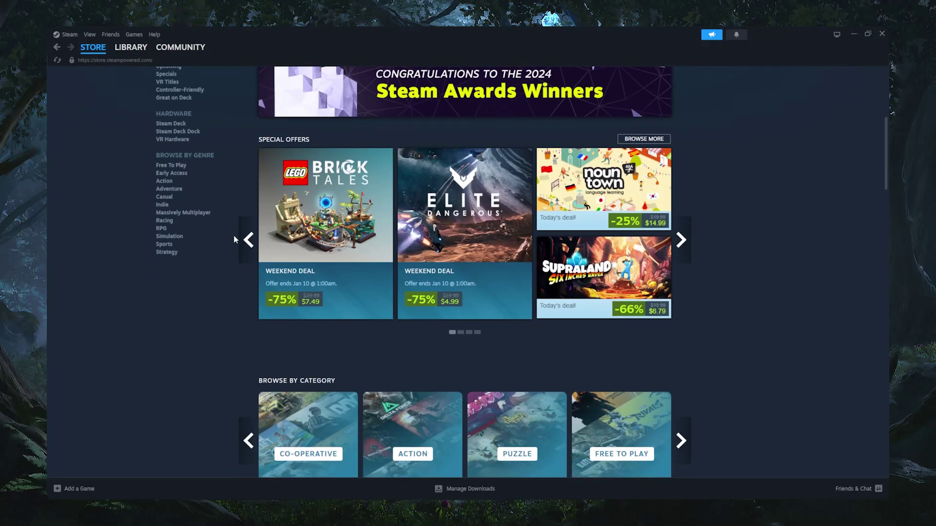
pyautogui.scroll(-5, 233, 235)
pyautogui.scroll(-3, 233, 239)
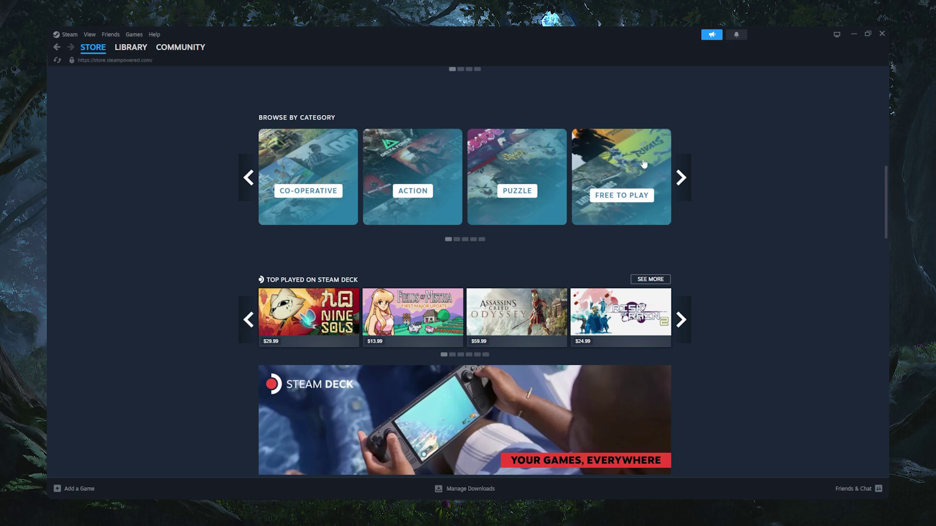
pyautogui.click(681, 178)
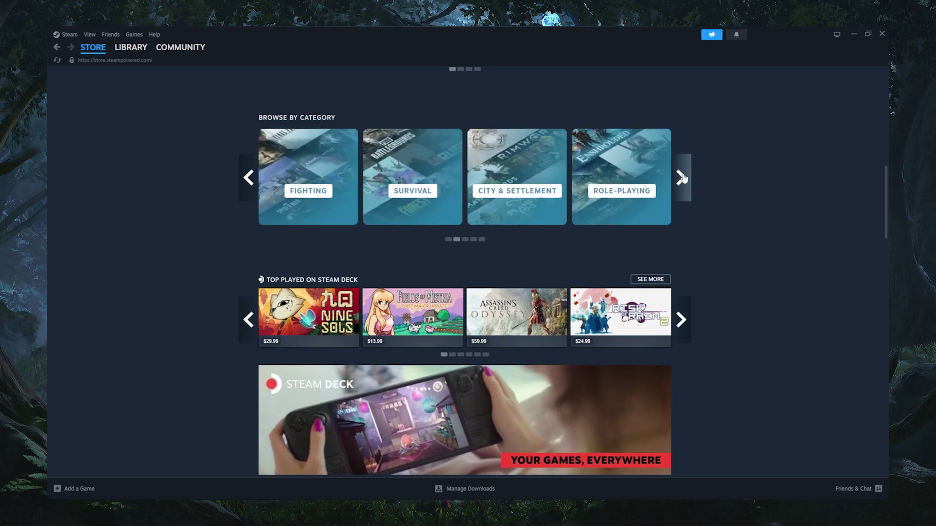
pyautogui.click(681, 177)
pyautogui.scroll(-3, 681, 178)
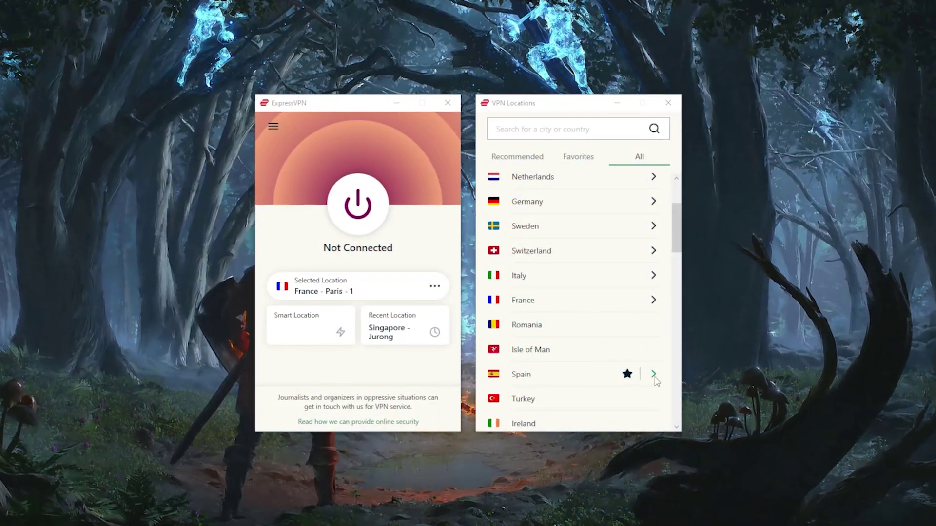
# Switch to ExpressVPN and connect to the VPN at the selected location
pyautogui.click(352, 203)
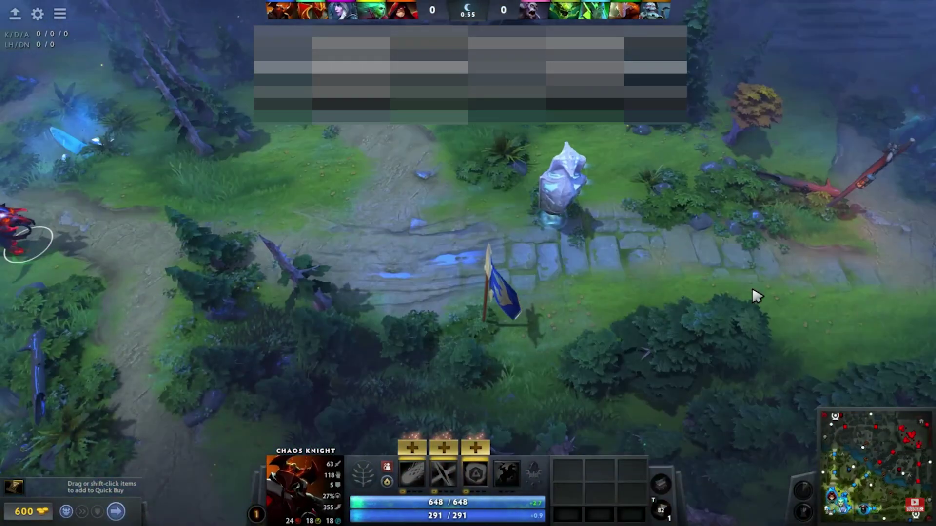
# Switch to Dota 2, move Chaos Knight along the stone path and learn the hero's third ability on the way
pyautogui.rightClick(748, 288)
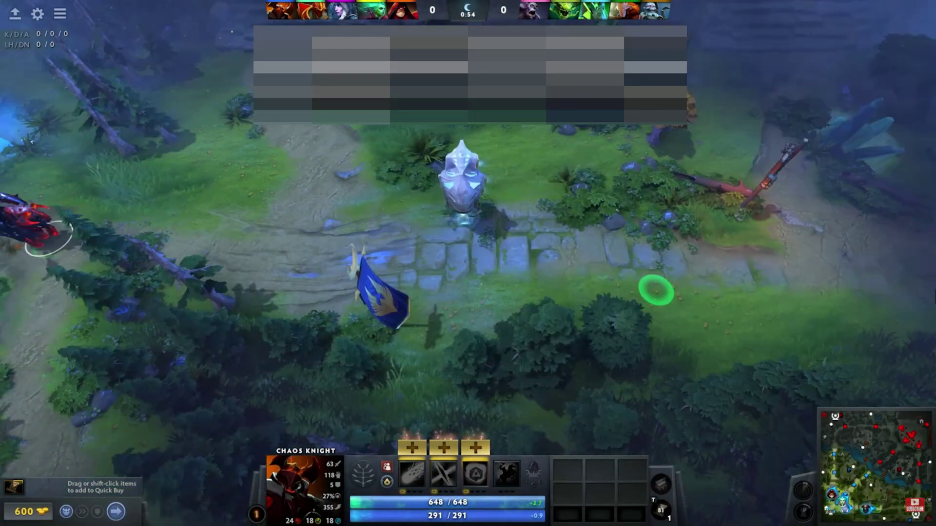
pyautogui.rightClick(760, 320)
pyautogui.rightClick(682, 349)
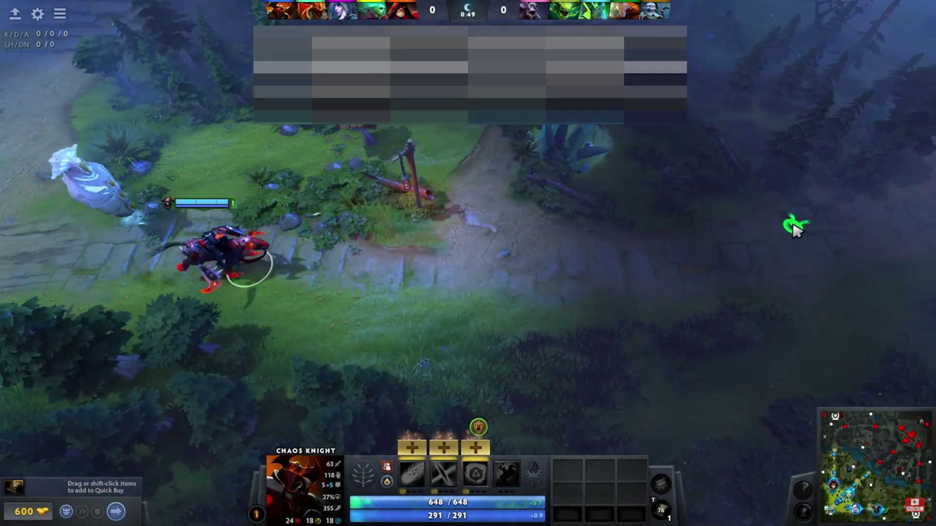
pyautogui.hotkey('ctrl', 'e')
pyautogui.rightClick(623, 260)
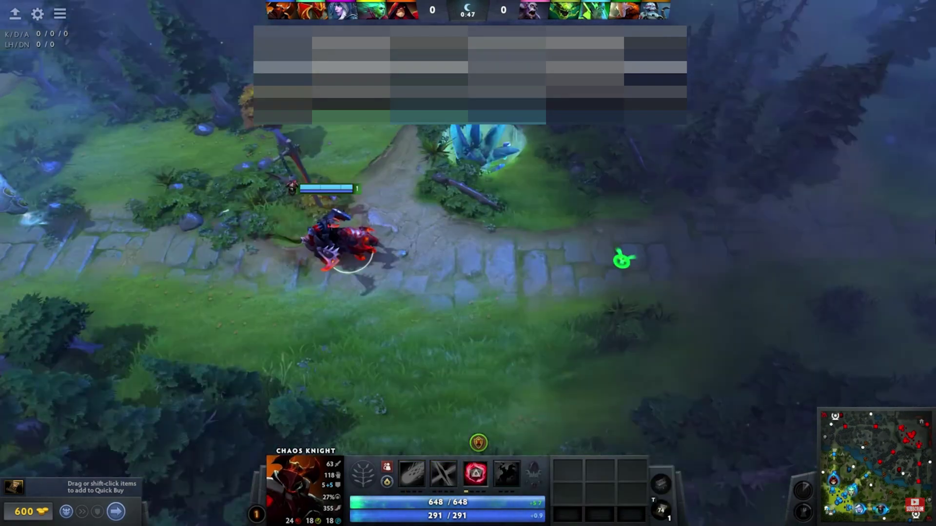
pyautogui.rightClick(727, 294)
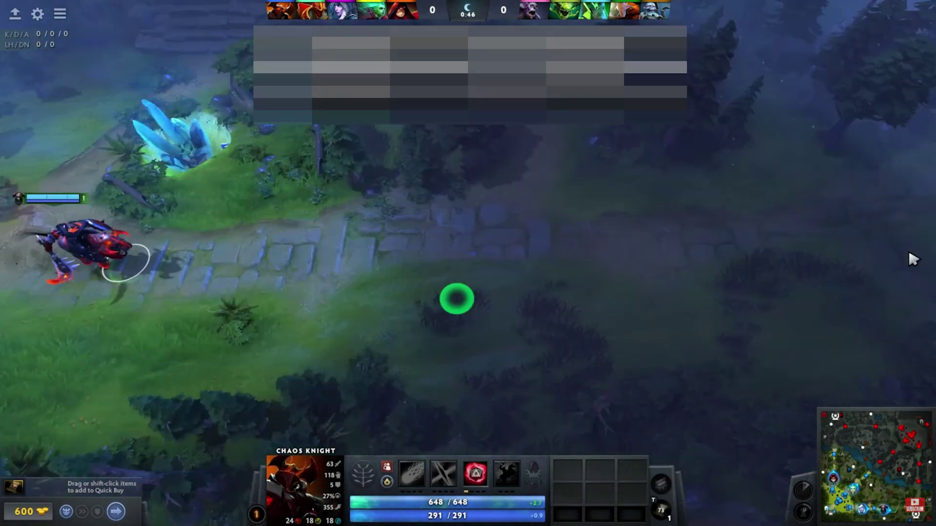
pyautogui.rightClick(749, 224)
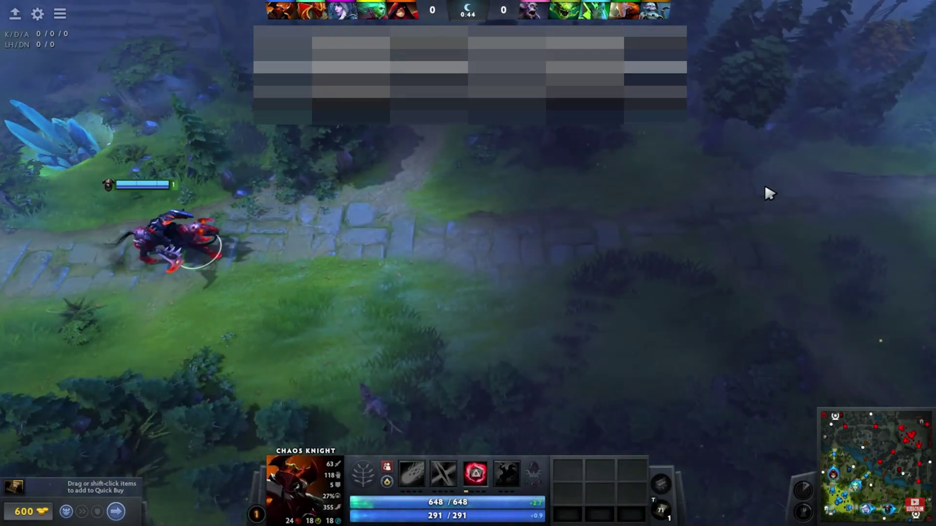
pyautogui.rightClick(755, 175)
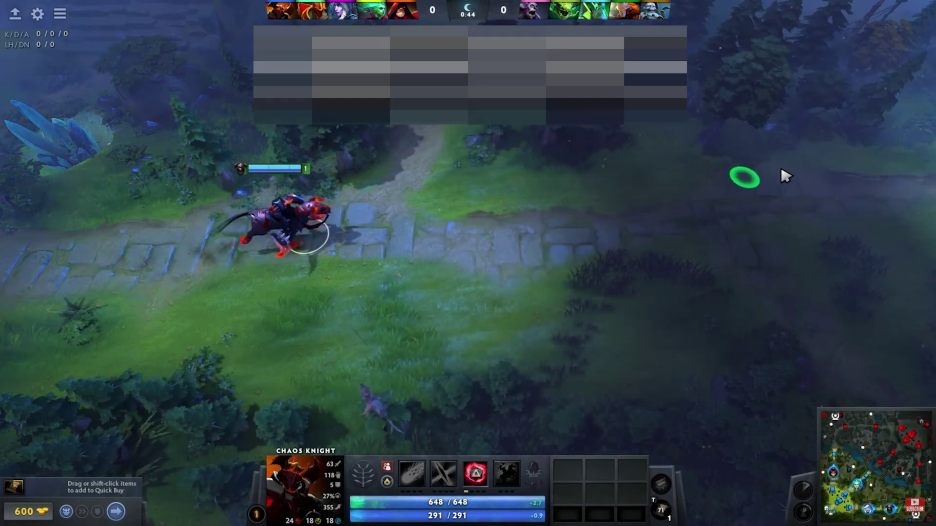
pyautogui.rightClick(877, 176)
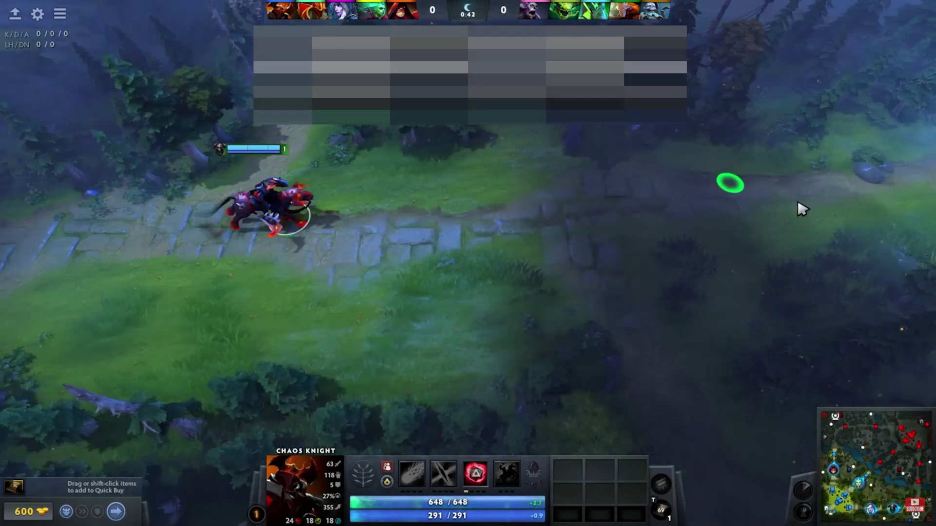
pyautogui.rightClick(785, 209)
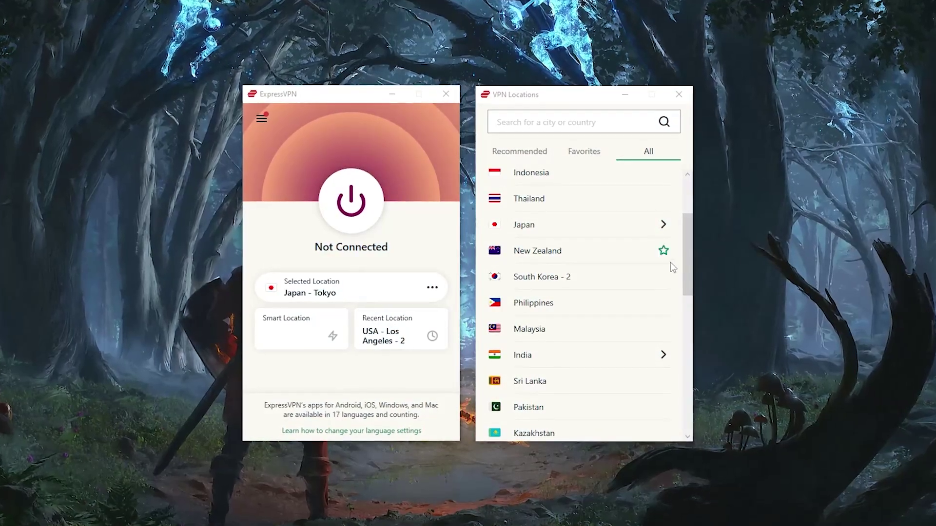
# Switch to ExpressVPN and look through the full list of Asia-Pacific server locations
pyautogui.scroll(-2, 639, 274)
pyautogui.scroll(4, 649, 251)
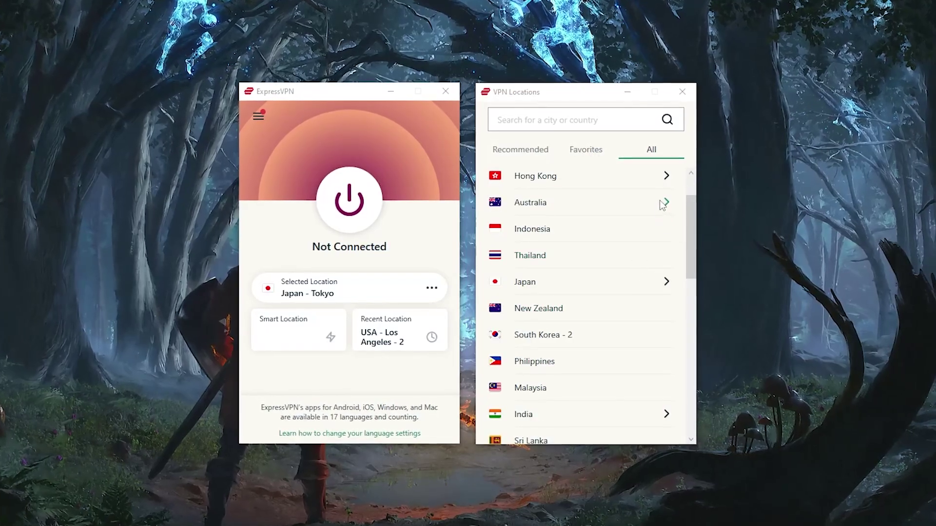
pyautogui.scroll(1, 668, 229)
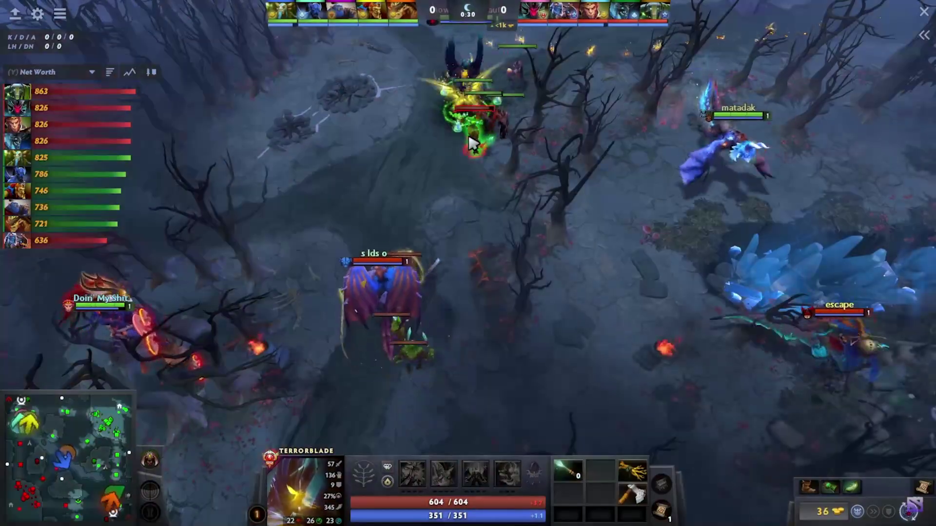
pyautogui.rightClick(312, 239)
pyautogui.press('q')
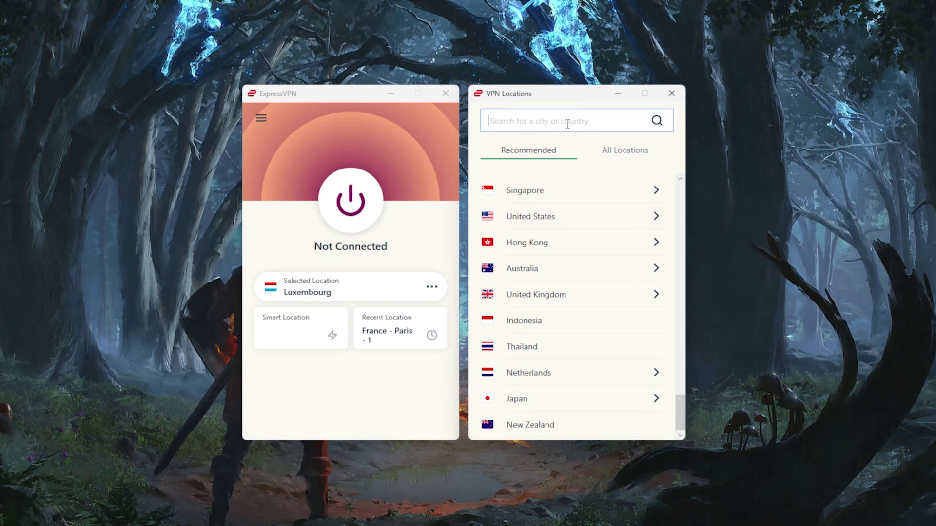
# Search the ExpressVPN locations for "luxem" and connect to the VPN with Luxembourg as the selected location
pyautogui.write('luxem')
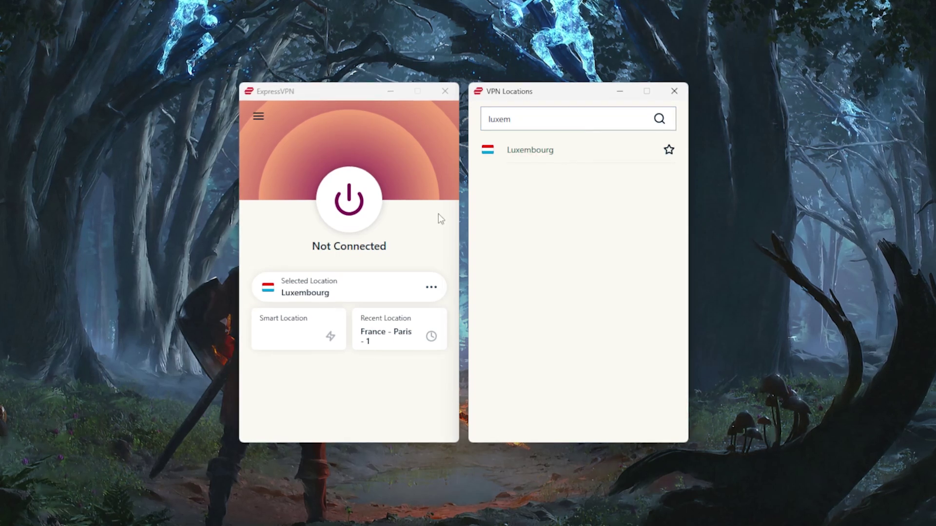
pyautogui.click(357, 217)
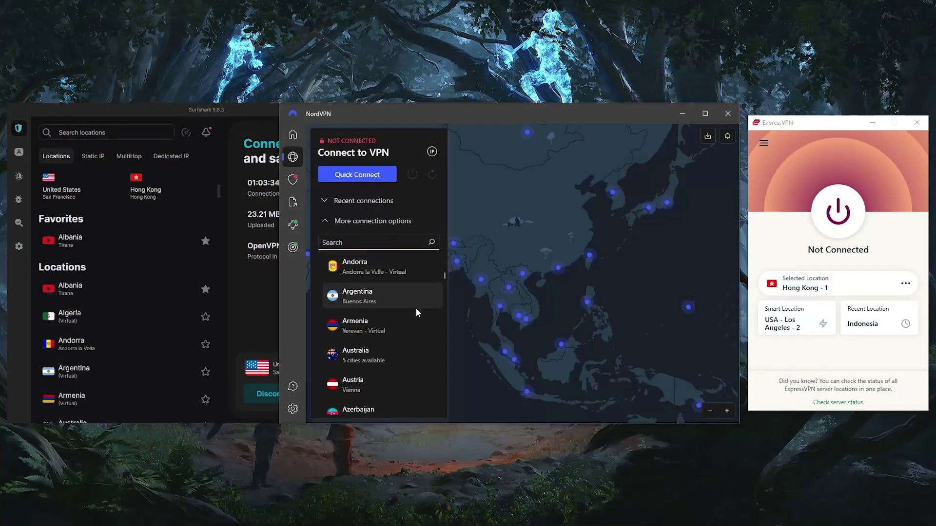
# Compare the server location lists in NordVPN and Surfshark, and open the Surfshark settings
pyautogui.scroll(-1, 415, 308)
pyautogui.scroll(-2, 169, 271)
pyautogui.scroll(-1, 169, 271)
pyautogui.scroll(-1, 169, 271)
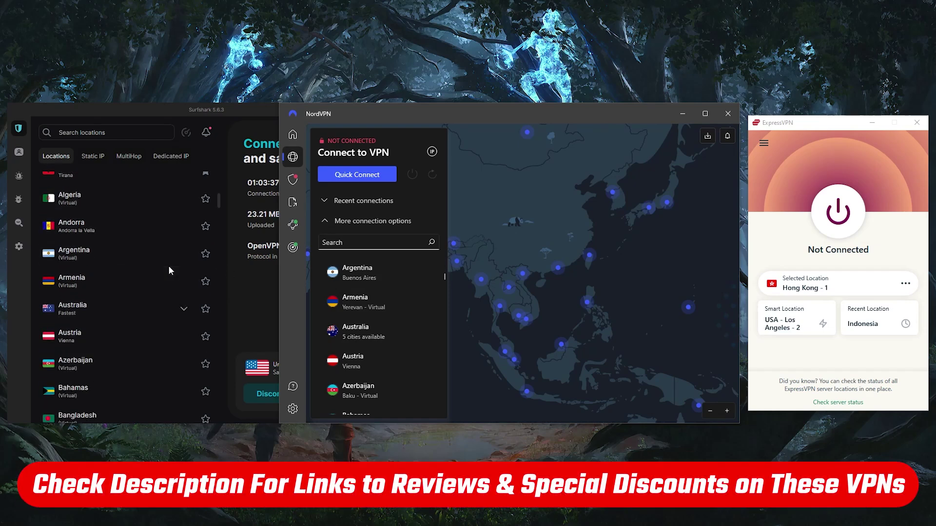
pyautogui.click(21, 247)
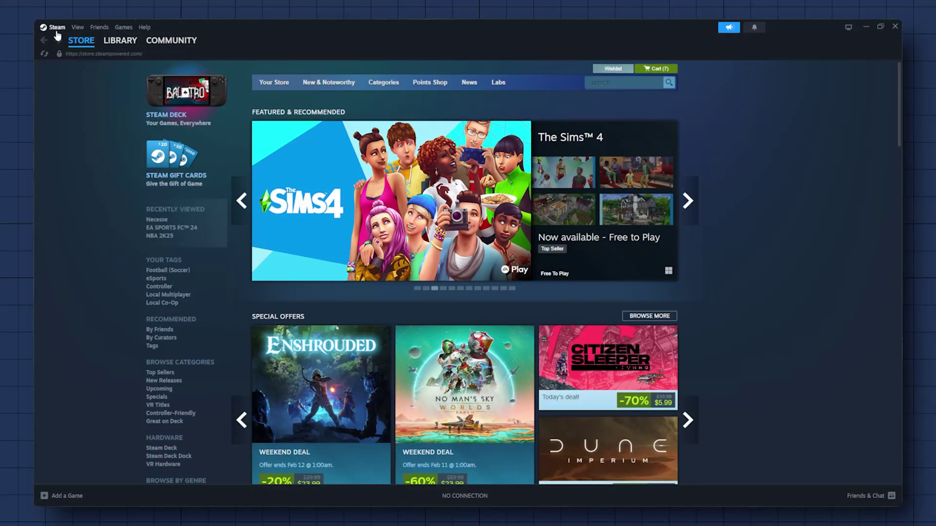
# Switch to Steam, set the download region to Luxembourg and restart the client to apply it
pyautogui.click(57, 30)
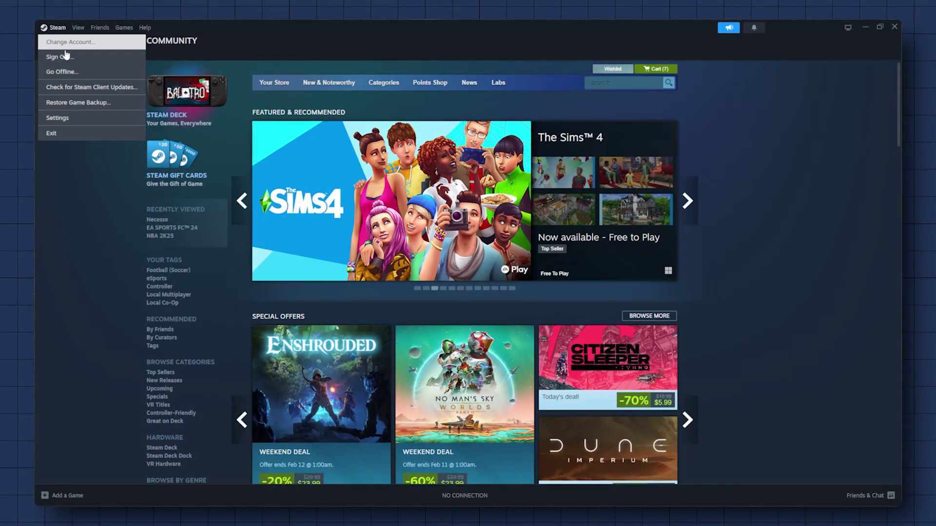
pyautogui.click(69, 118)
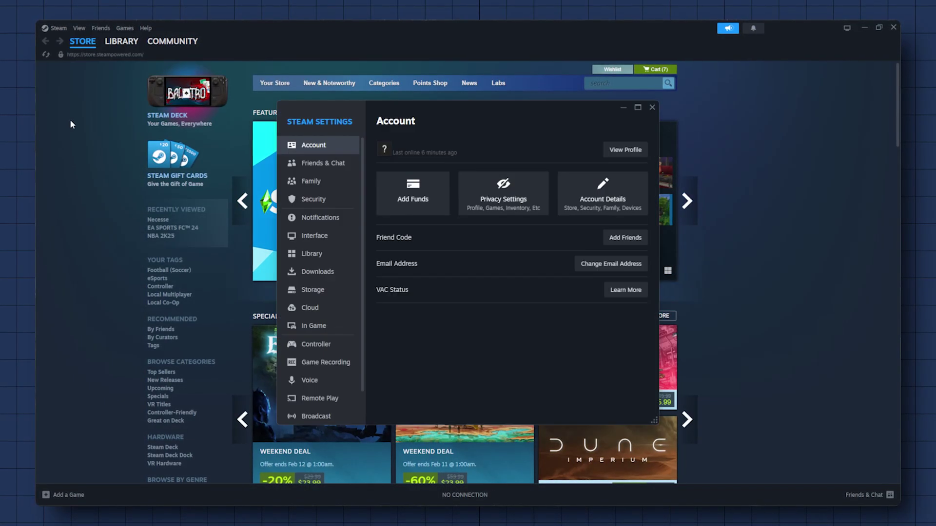
pyautogui.click(307, 272)
pyautogui.click(605, 153)
pyautogui.scroll(-8, 555, 273)
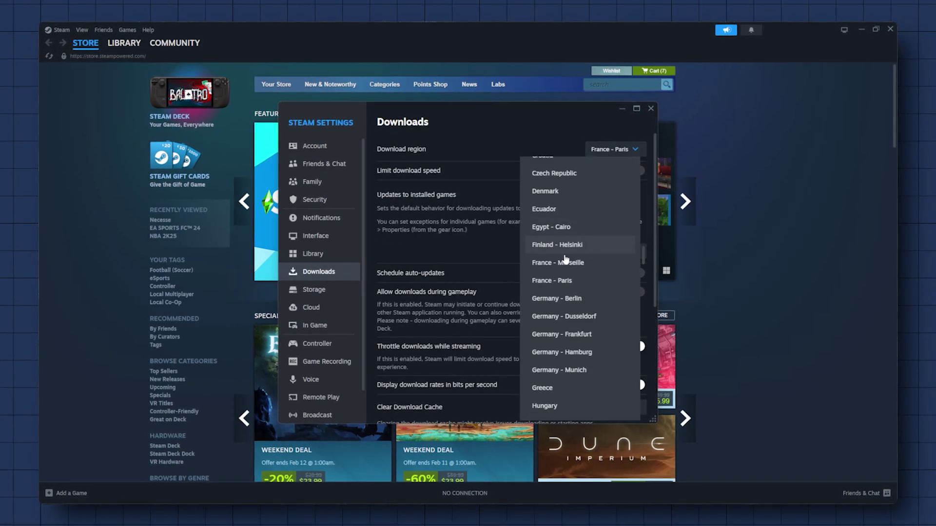
pyautogui.scroll(-2, 555, 279)
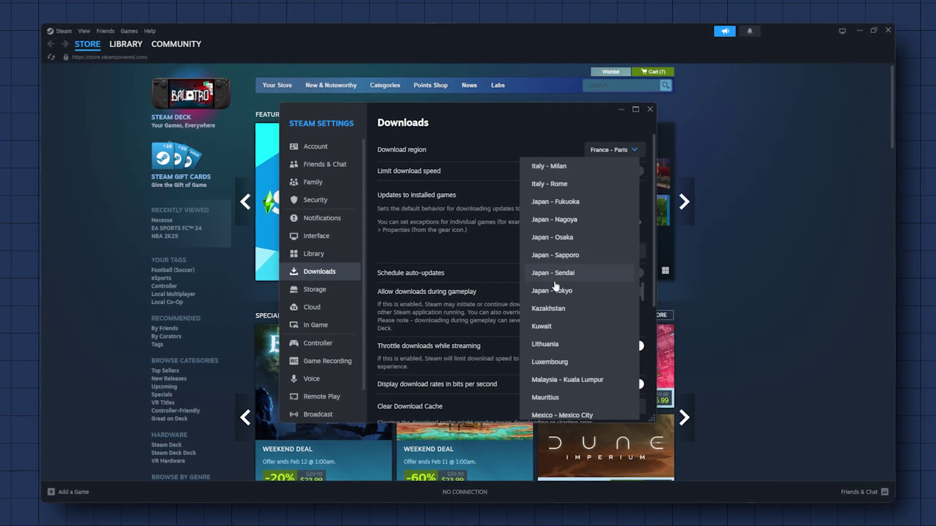
pyautogui.click(563, 361)
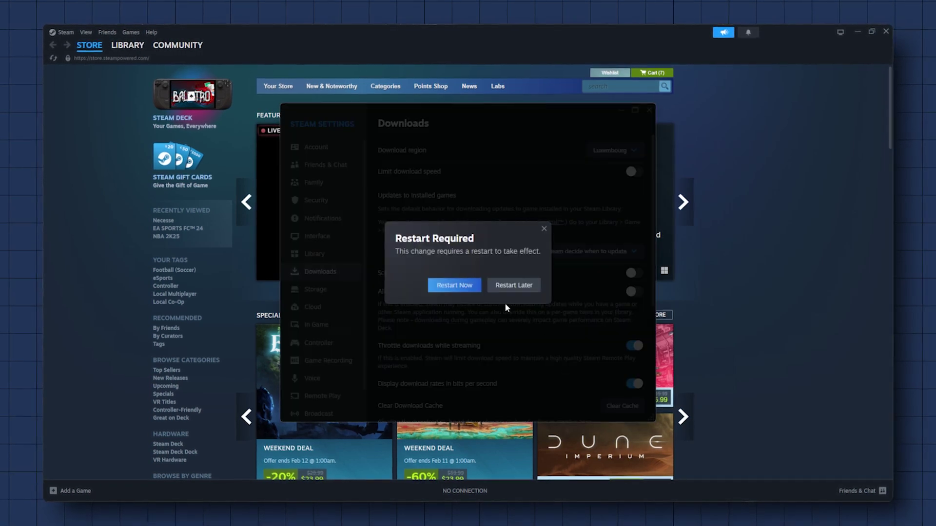
pyautogui.click(465, 287)
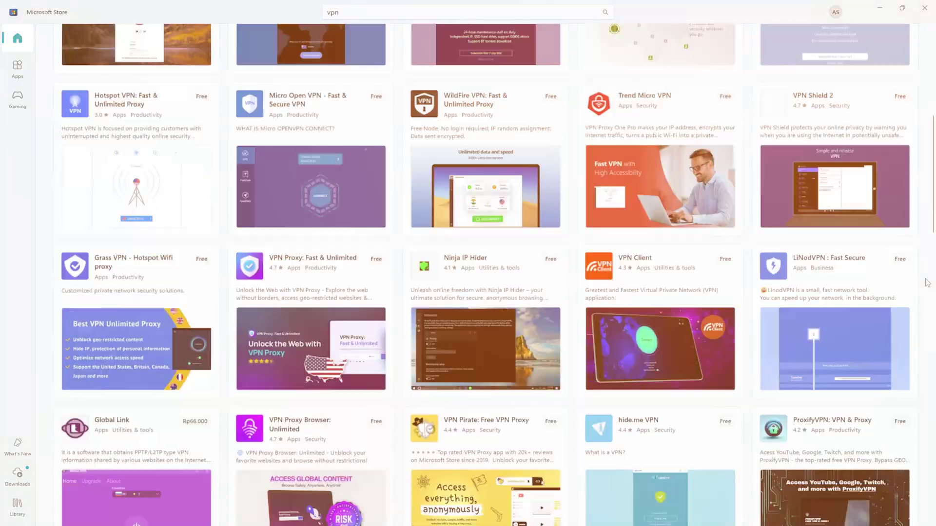
# Switch to the Microsoft Store and look through the apps found for "vpn"
pyautogui.scroll(-10, 926, 283)
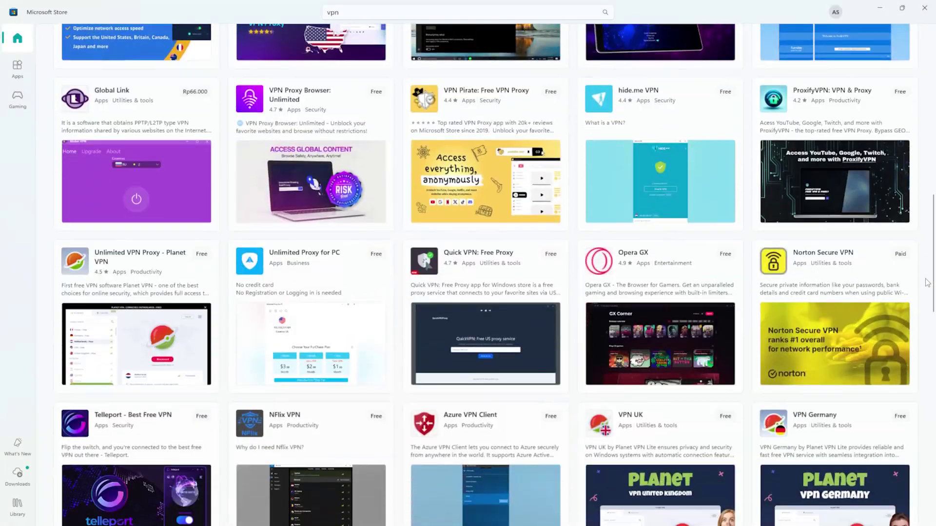
pyautogui.scroll(-15, 926, 282)
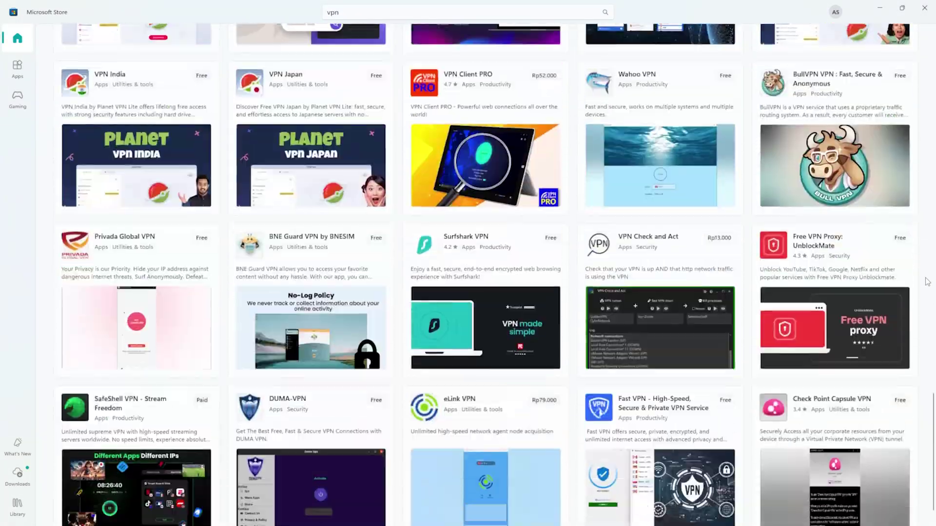
pyautogui.scroll(-12, 927, 282)
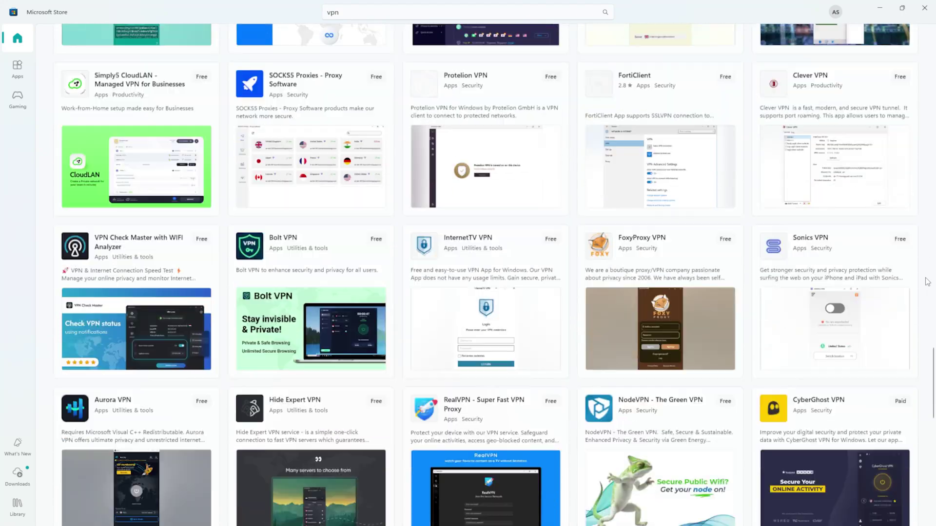
pyautogui.scroll(-3, 926, 281)
pyautogui.scroll(-10, 926, 282)
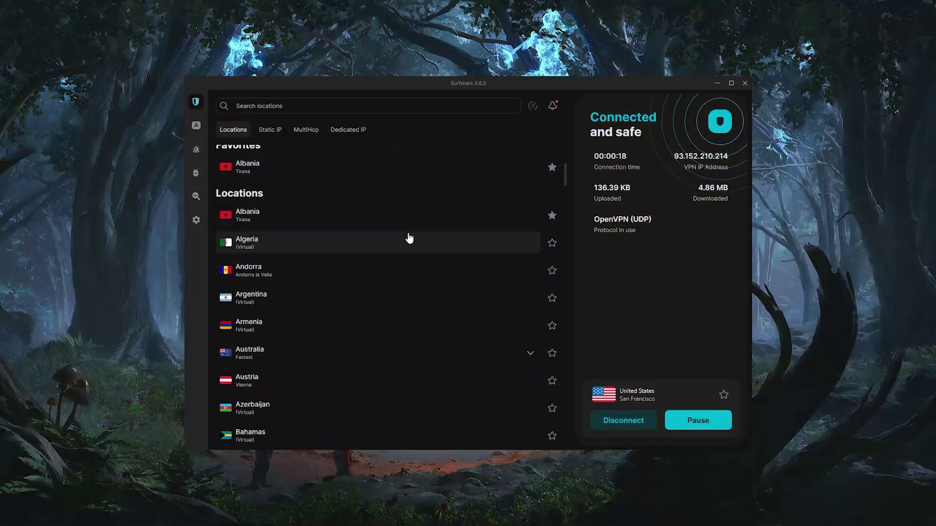
# Switch to Surfshark and look through its alphabetical list of server locations
pyautogui.scroll(-3, 407, 236)
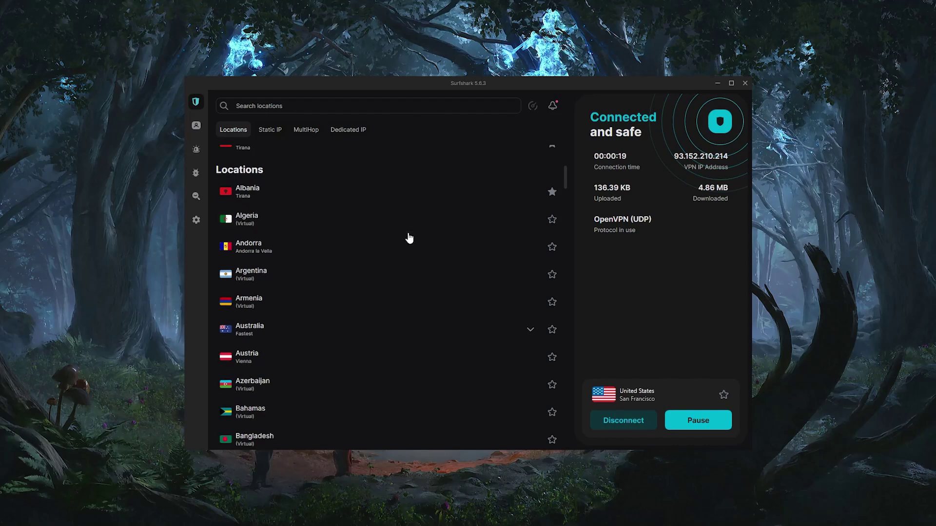
pyautogui.scroll(-3, 409, 256)
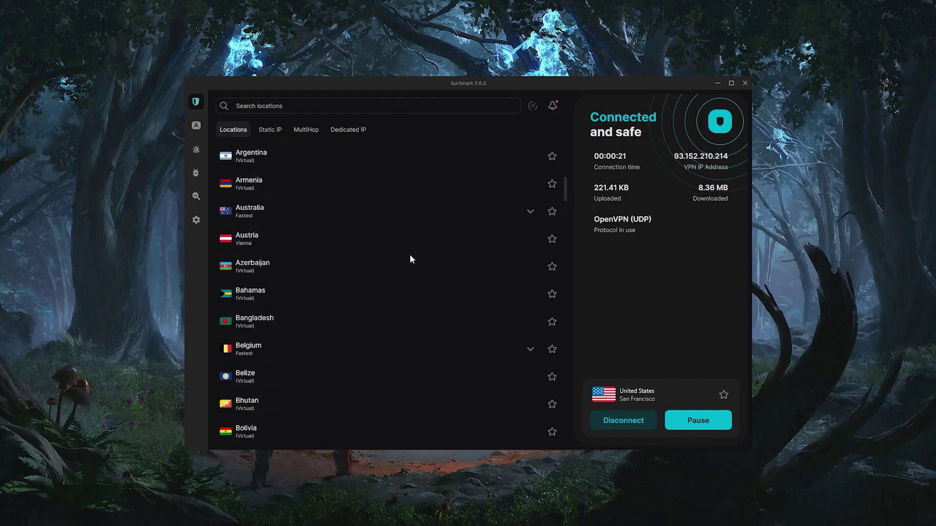
pyautogui.scroll(-3, 410, 257)
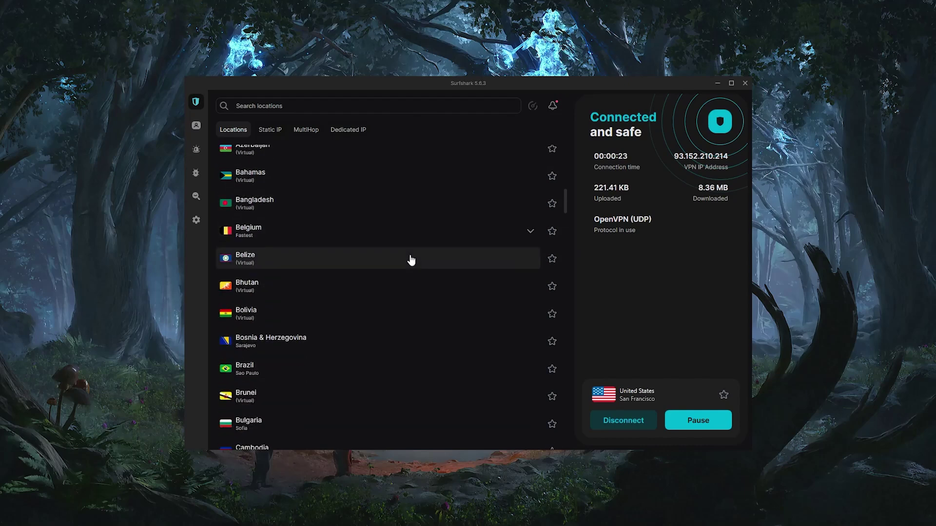
pyautogui.scroll(-3, 410, 256)
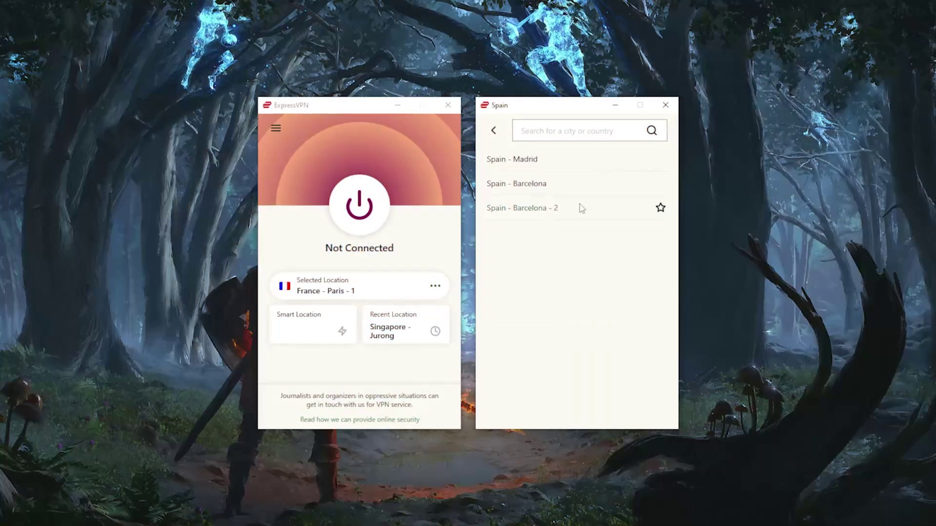
# Switch to ExpressVPN and choose Spain - Madrid as the VPN location
pyautogui.click(554, 162)
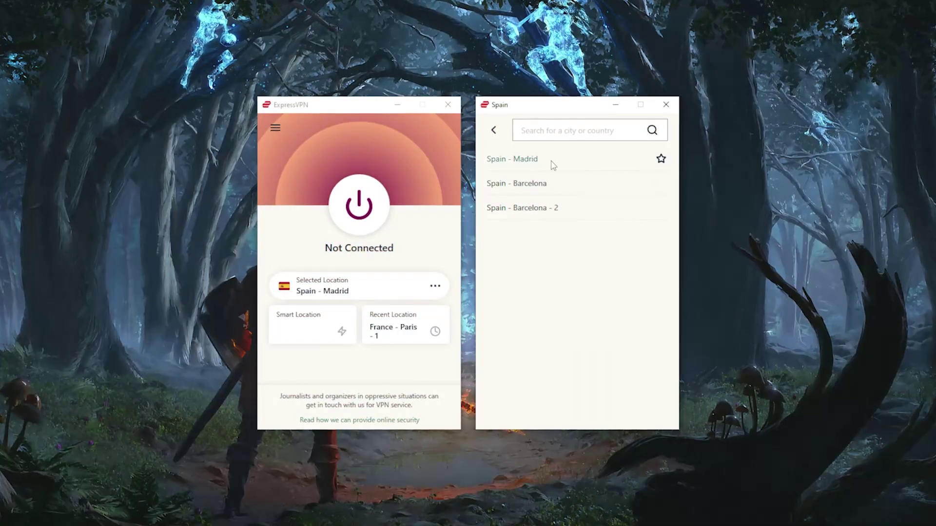
# Connect the VPN to Spain - Madrid, then switch to Steam and set the reloaded shopping cart's country to Luxembourg
pyautogui.click(349, 190)
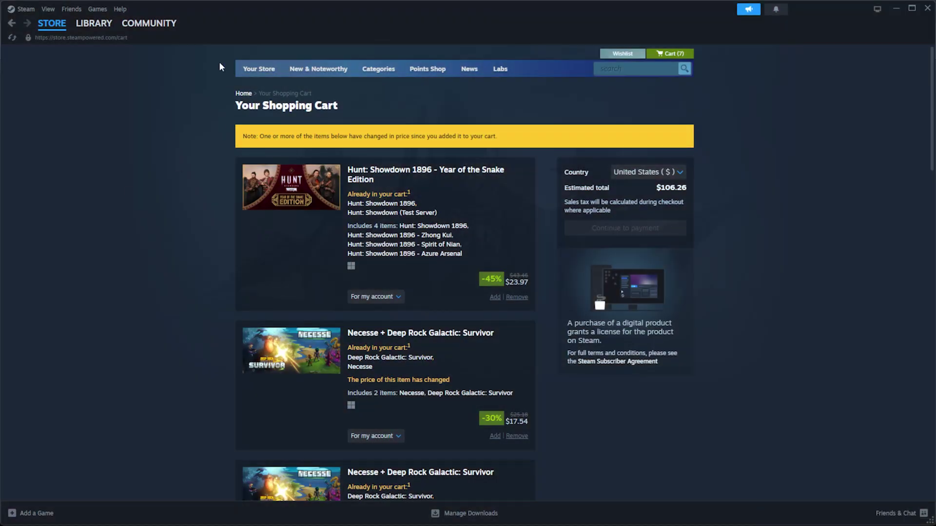
pyautogui.click(12, 38)
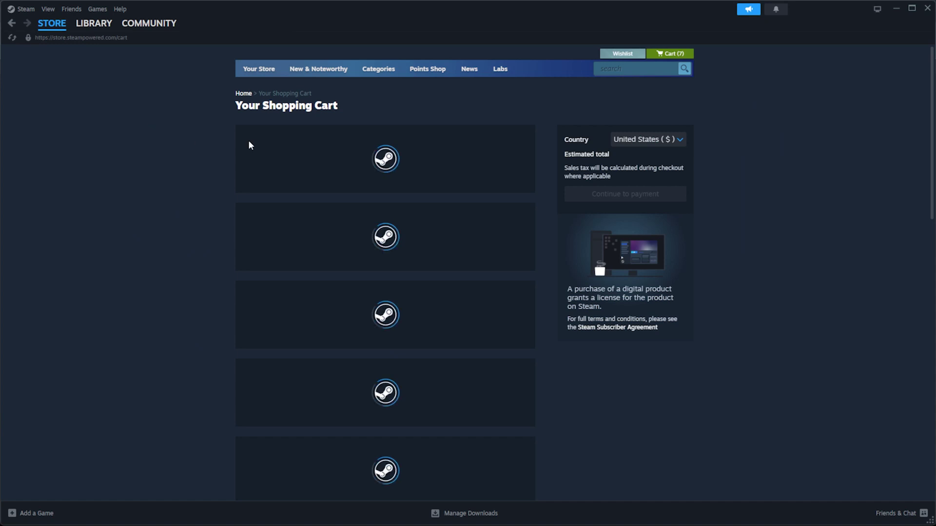
pyautogui.click(673, 171)
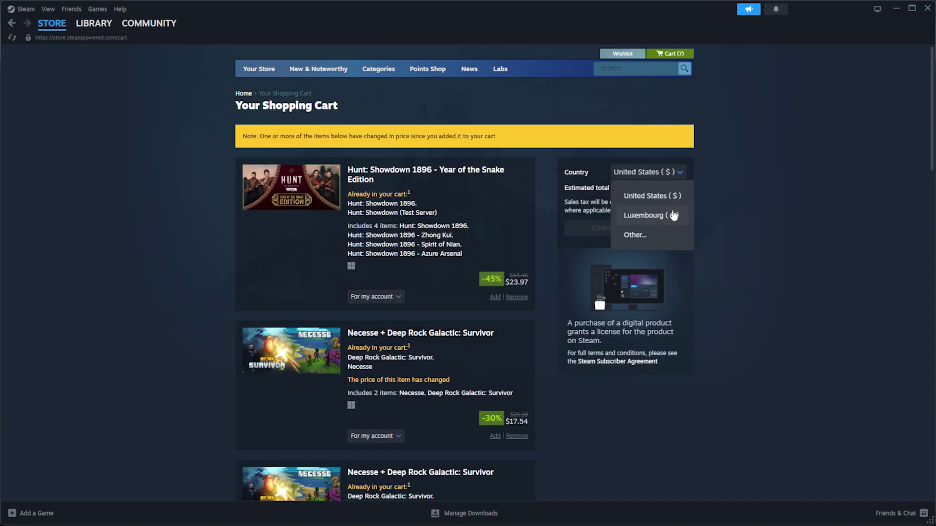
pyautogui.click(657, 215)
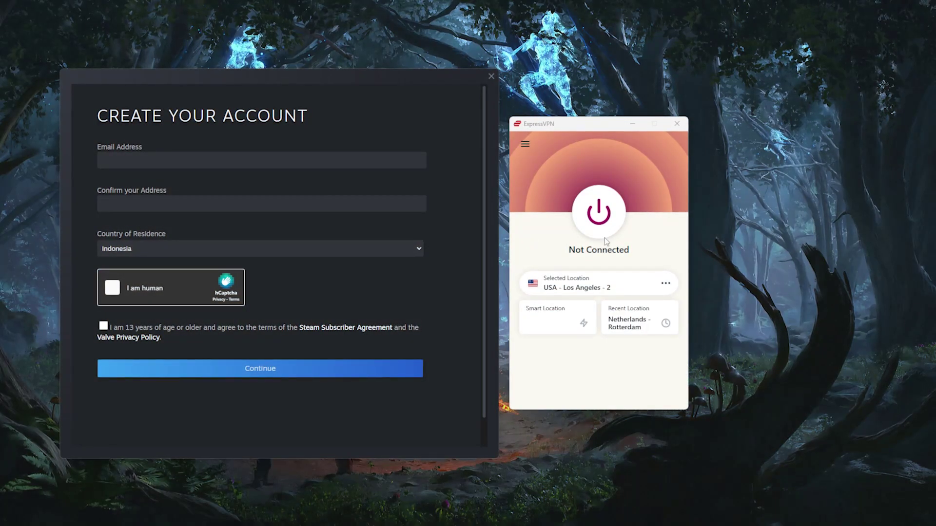
# Switch to ExpressVPN and connect to the USA - Los Angeles - 2 location
pyautogui.click(593, 287)
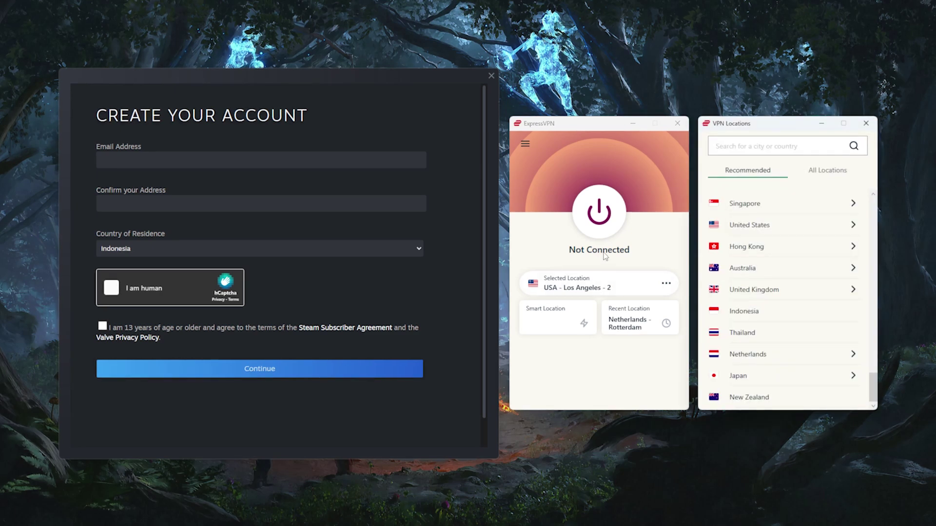
pyautogui.click(603, 229)
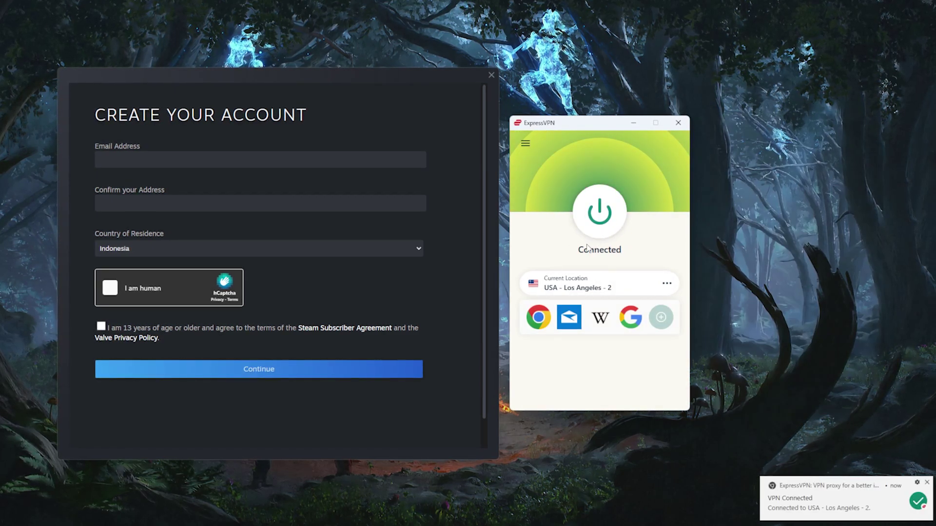
pyautogui.click(226, 164)
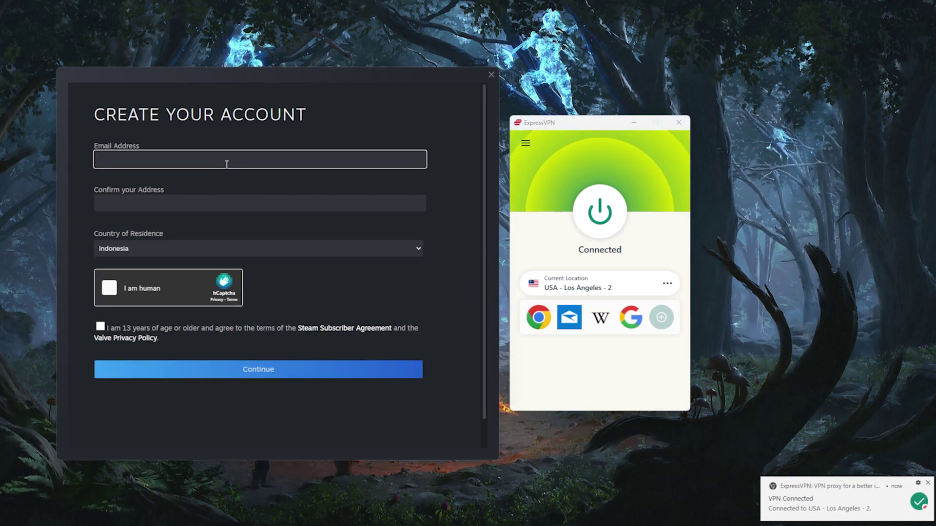
pyautogui.write('xxxxxxx')
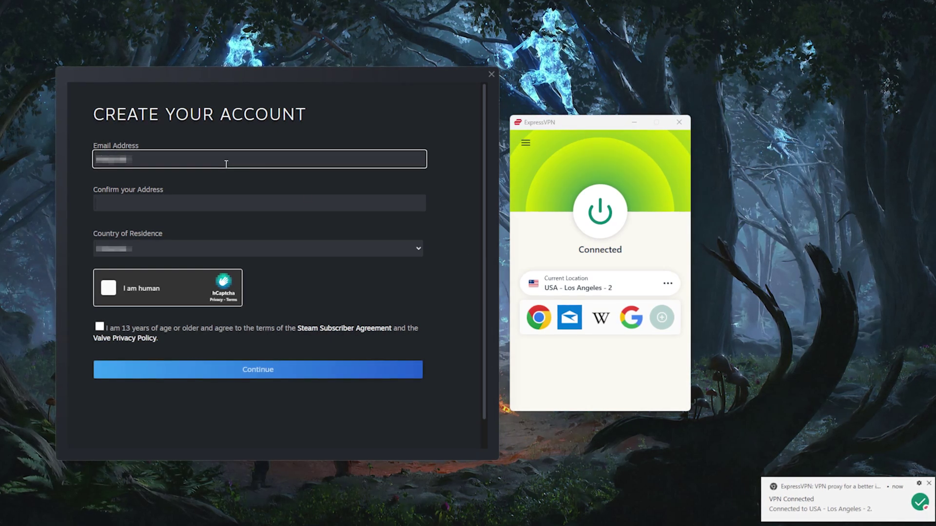
pyautogui.write('xx')
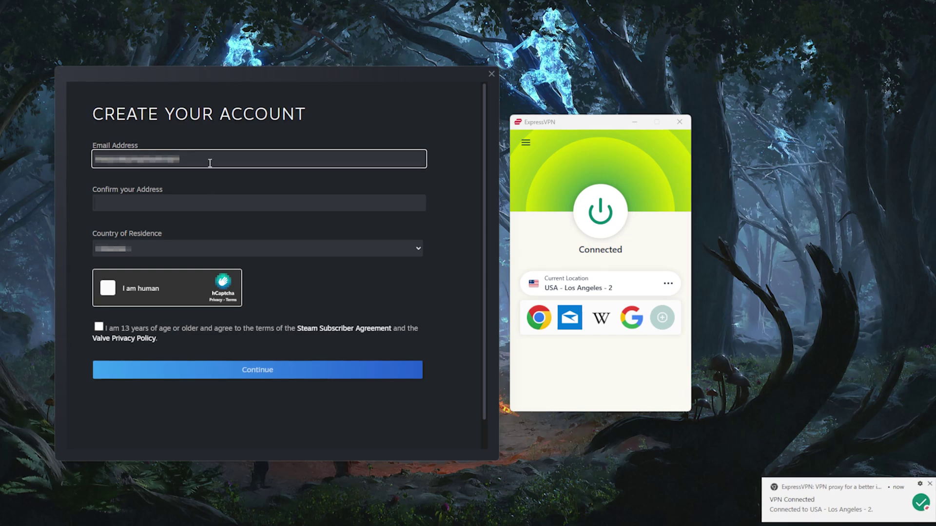
pyautogui.click(187, 205)
pyautogui.write('xxxxx')
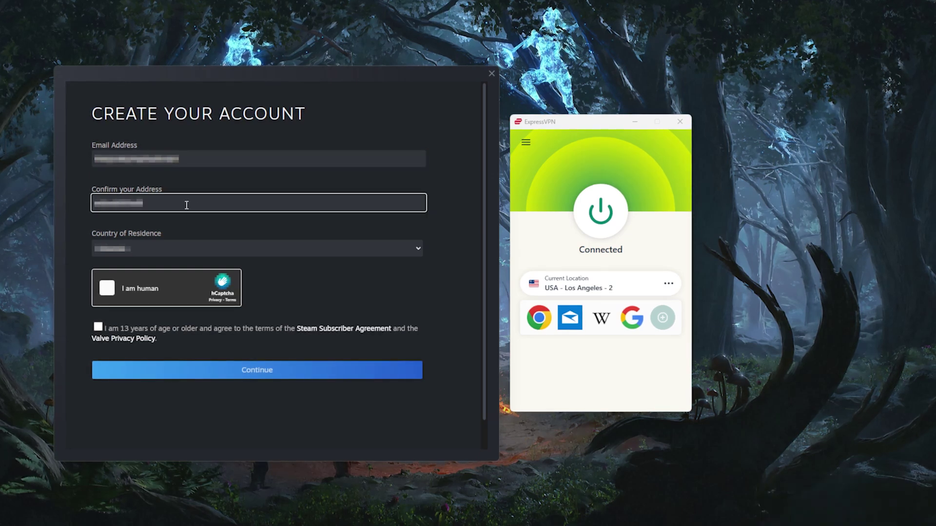
# Set the country of residence to United States and start the "I am human" verification
pyautogui.click(320, 252)
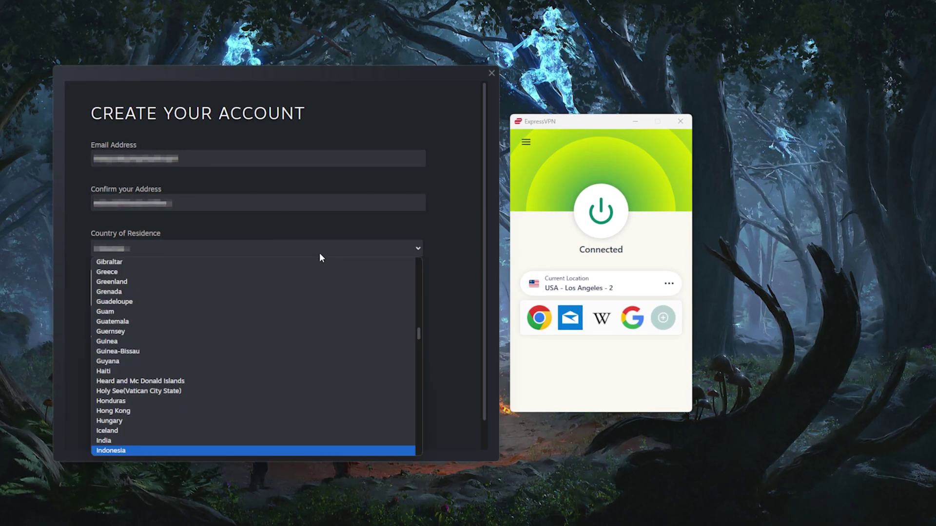
pyautogui.scroll(-5, 268, 298)
pyautogui.scroll(-9, 233, 337)
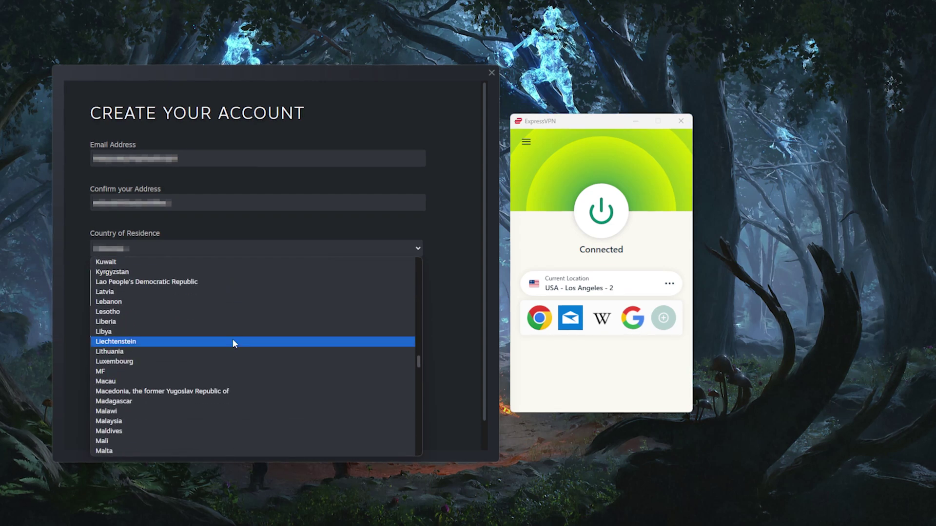
pyautogui.scroll(-7, 227, 335)
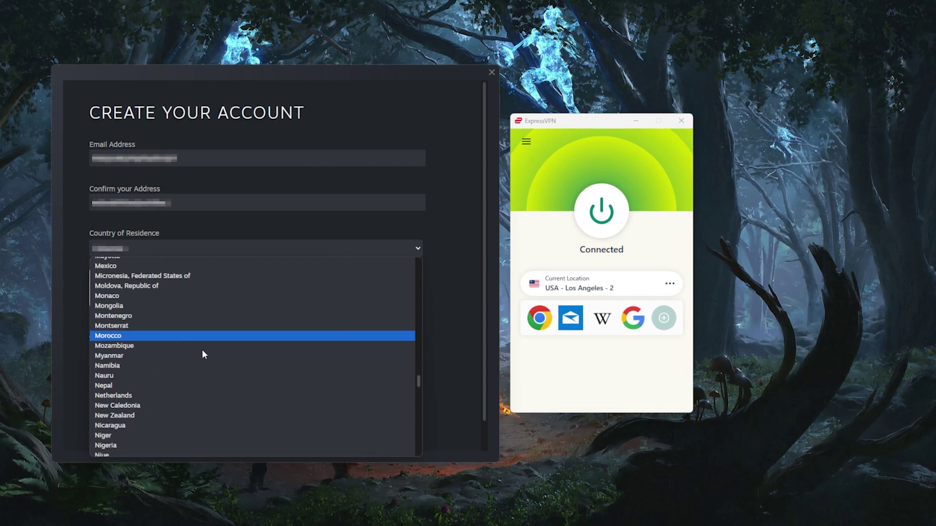
pyautogui.scroll(-3, 184, 359)
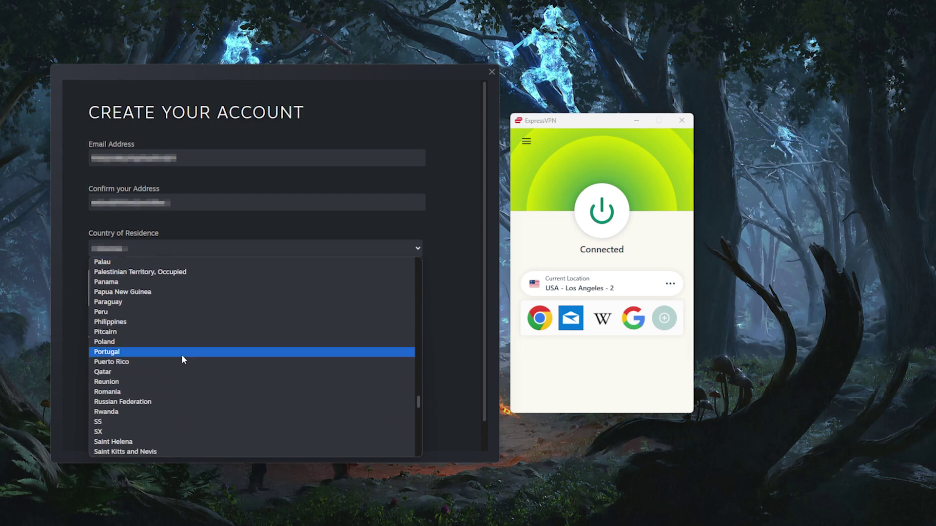
pyautogui.scroll(-5, 183, 360)
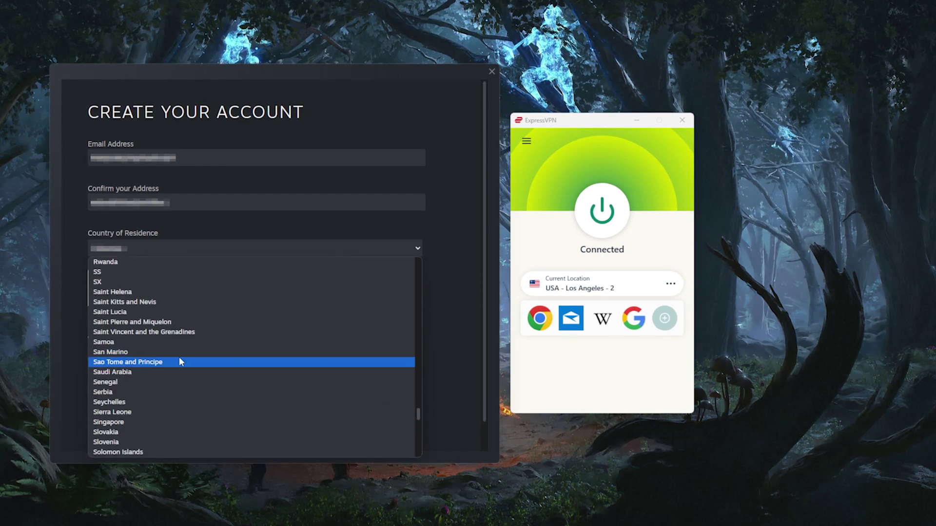
pyautogui.scroll(-10, 179, 358)
pyautogui.scroll(-4, 173, 366)
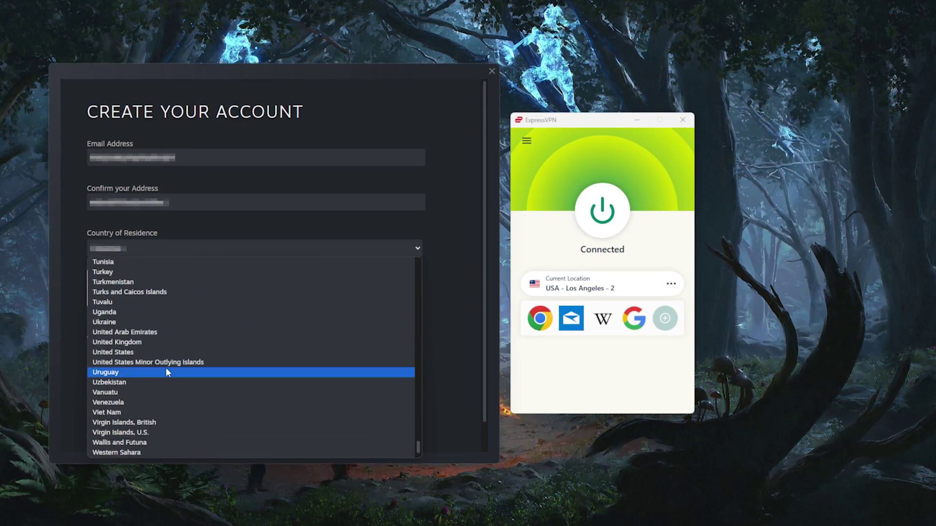
pyautogui.click(166, 351)
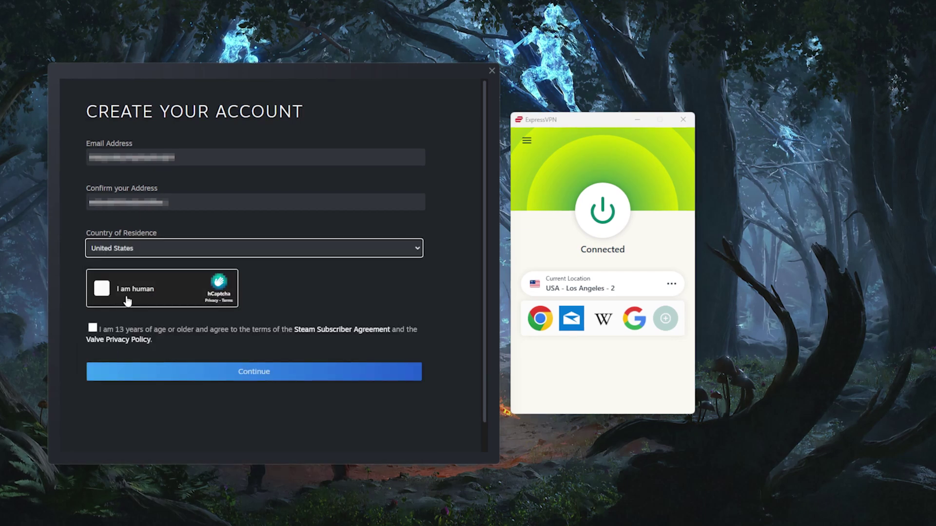
pyautogui.click(101, 289)
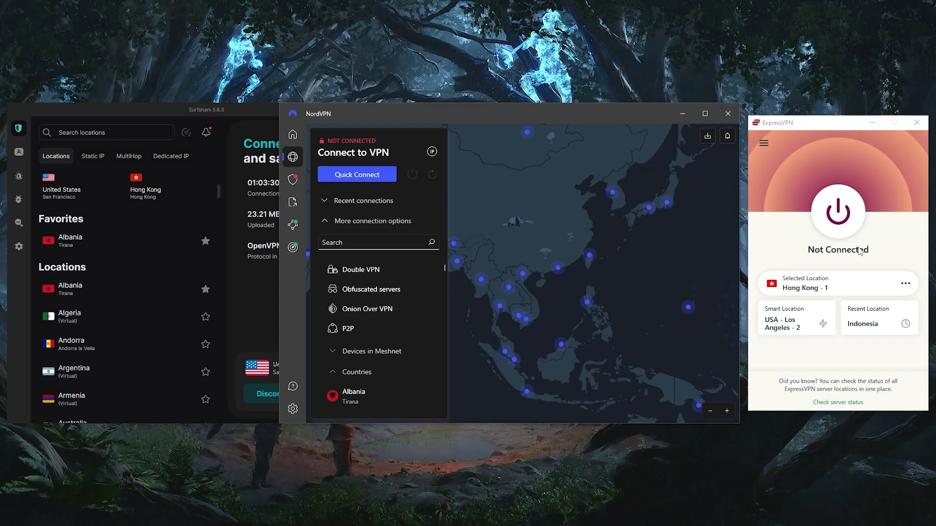
# Look through the country lists in NordVPN and Surfshark, view Surfshark's VPN settings and return to NordVPN
pyautogui.scroll(-5, 419, 305)
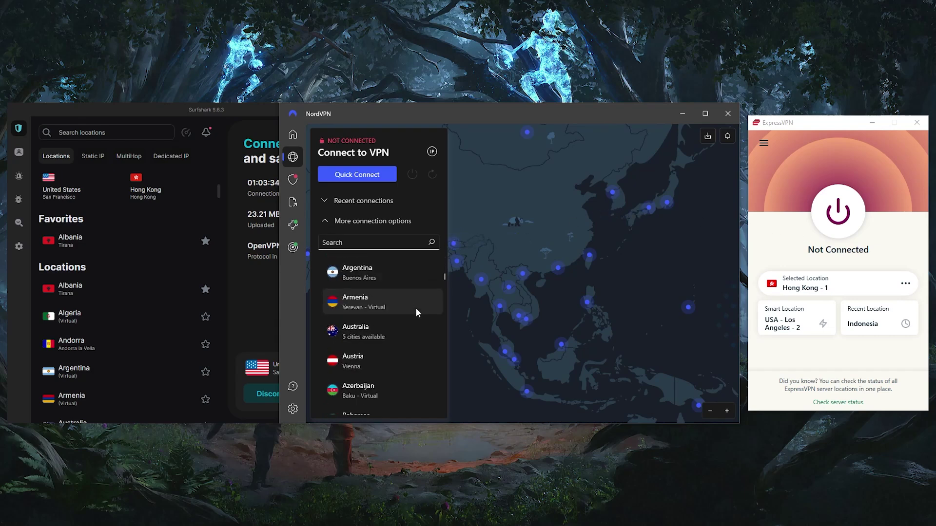
pyautogui.scroll(-2, 170, 271)
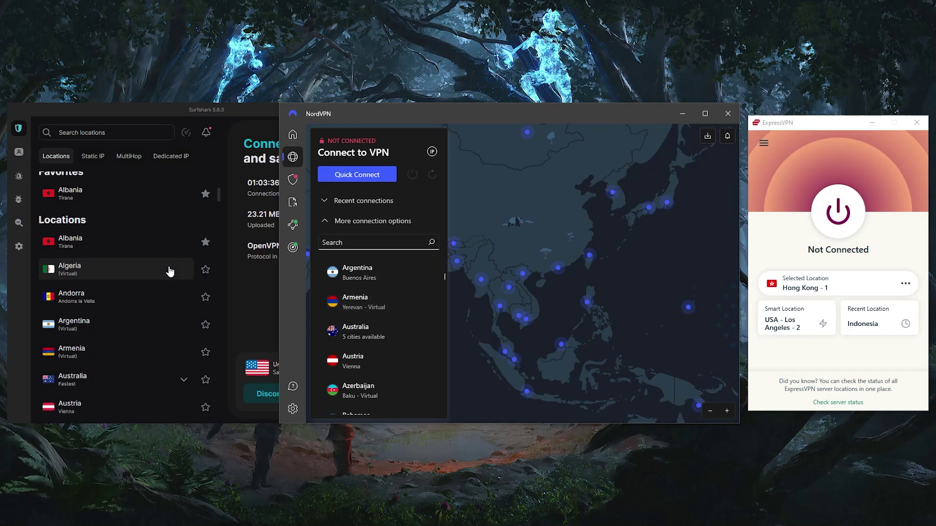
pyautogui.scroll(-1, 170, 271)
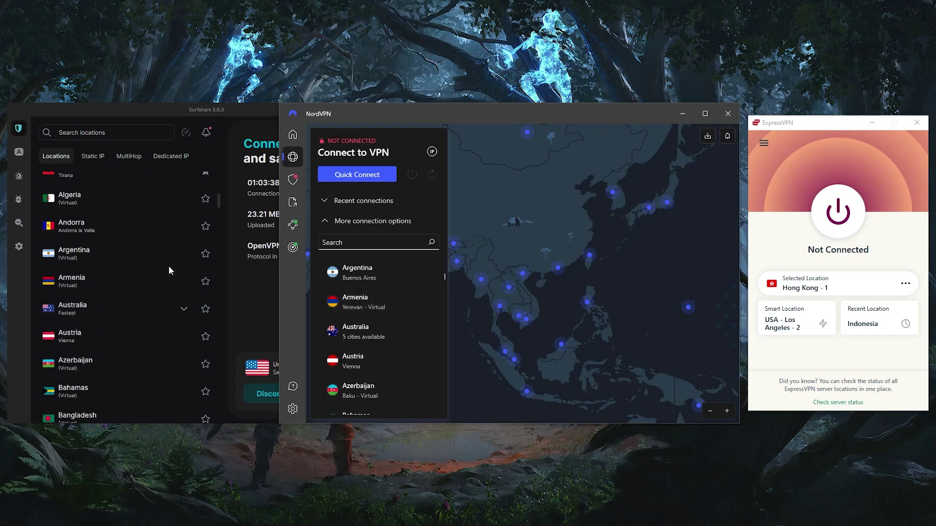
pyautogui.click(21, 247)
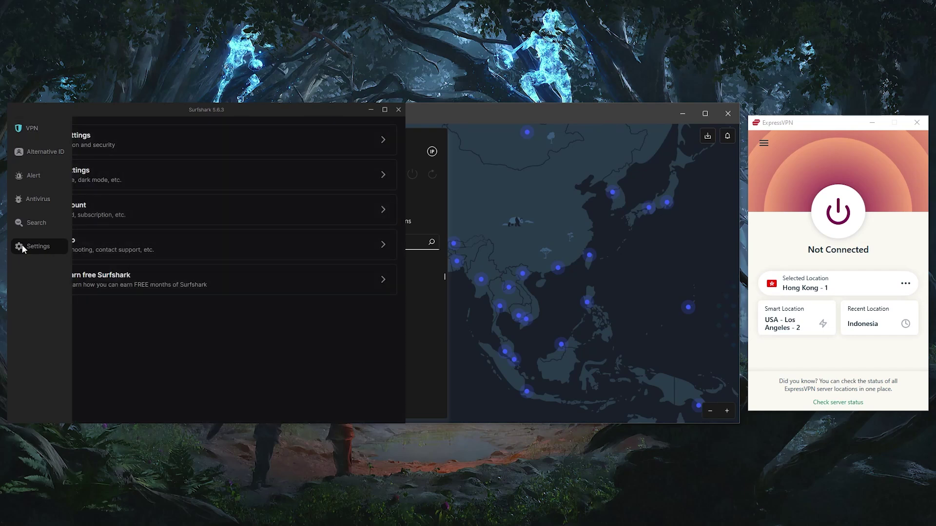
pyautogui.click(164, 149)
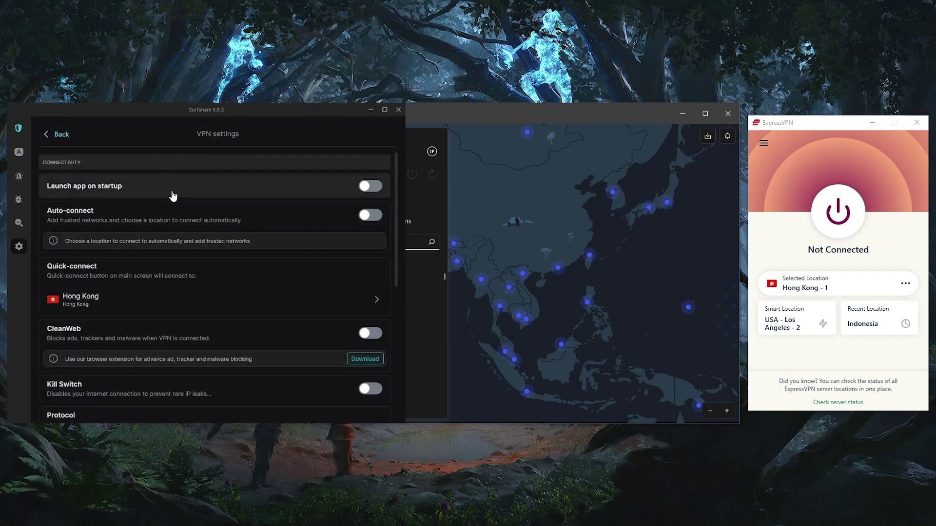
pyautogui.click(483, 125)
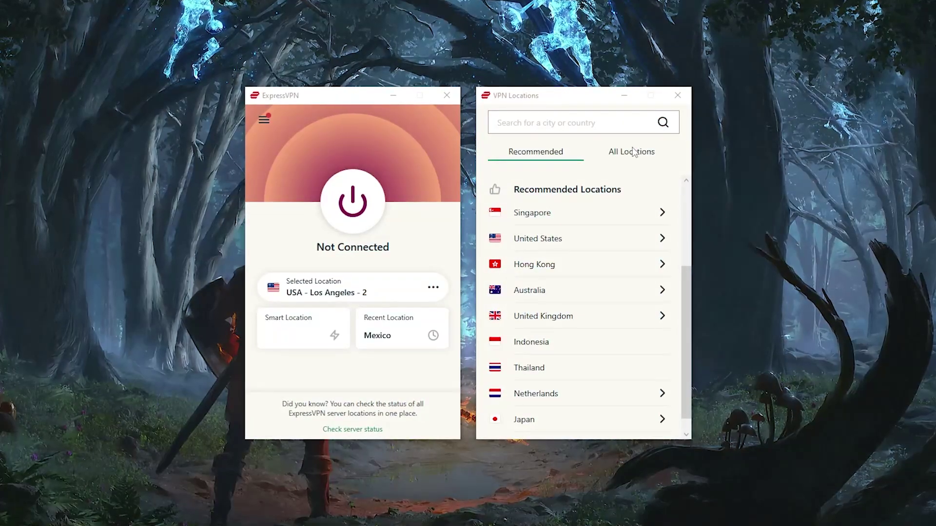
# Switch to ExpressVPN and look through the Americas countries in the full location list
pyautogui.click(632, 152)
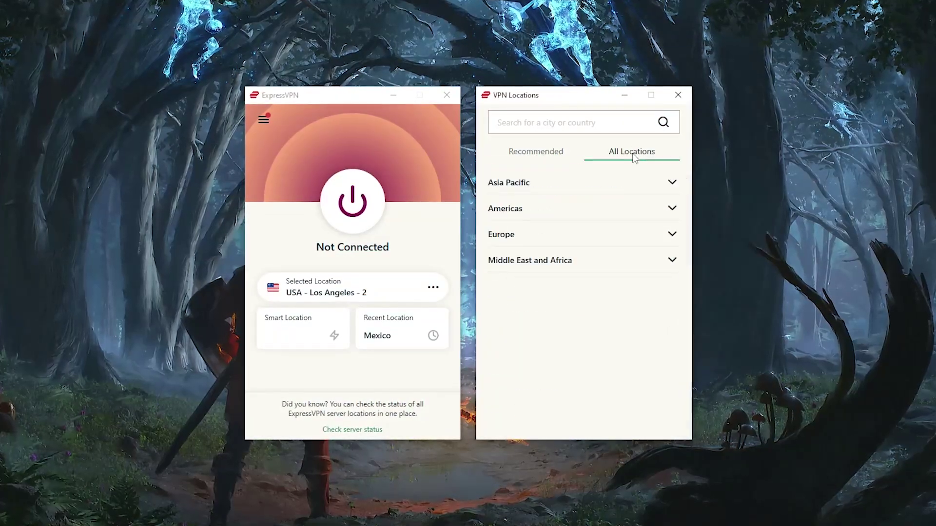
pyautogui.click(680, 214)
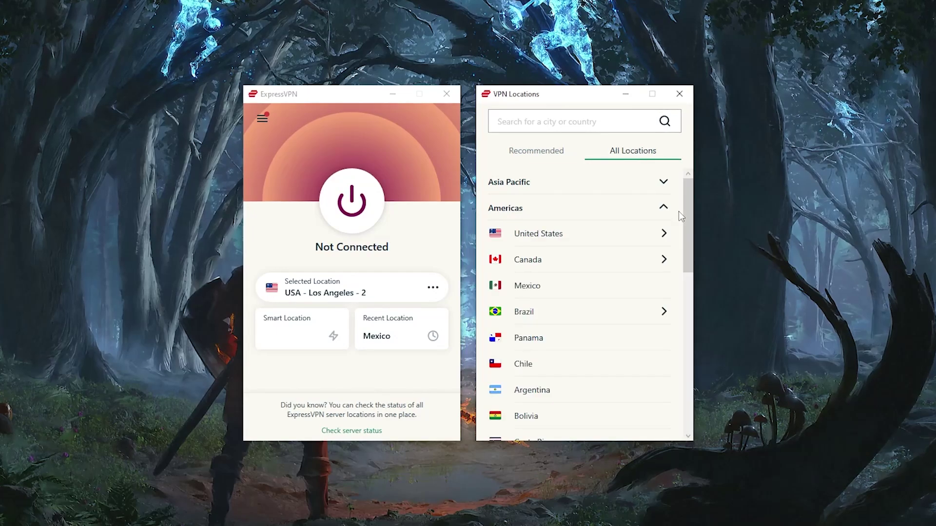
pyautogui.scroll(-3, 616, 271)
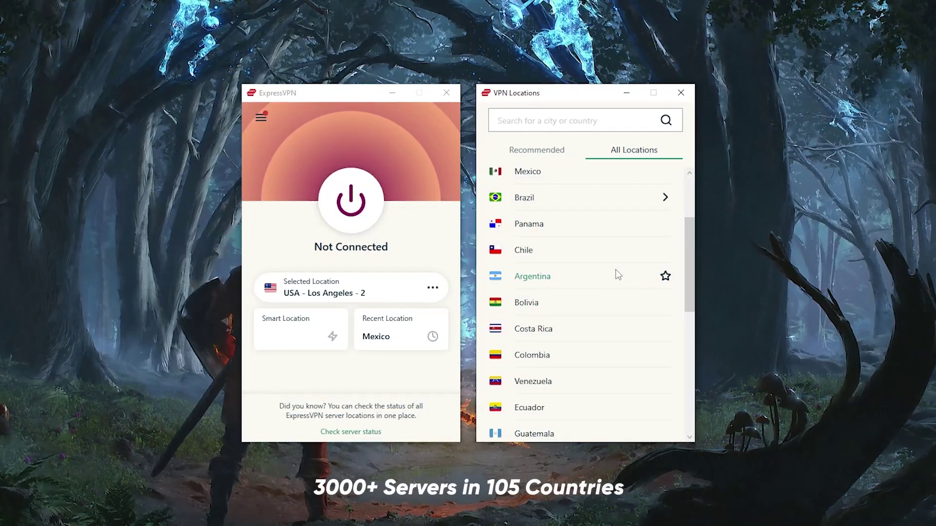
pyautogui.scroll(-2, 615, 270)
pyautogui.scroll(-1, 616, 270)
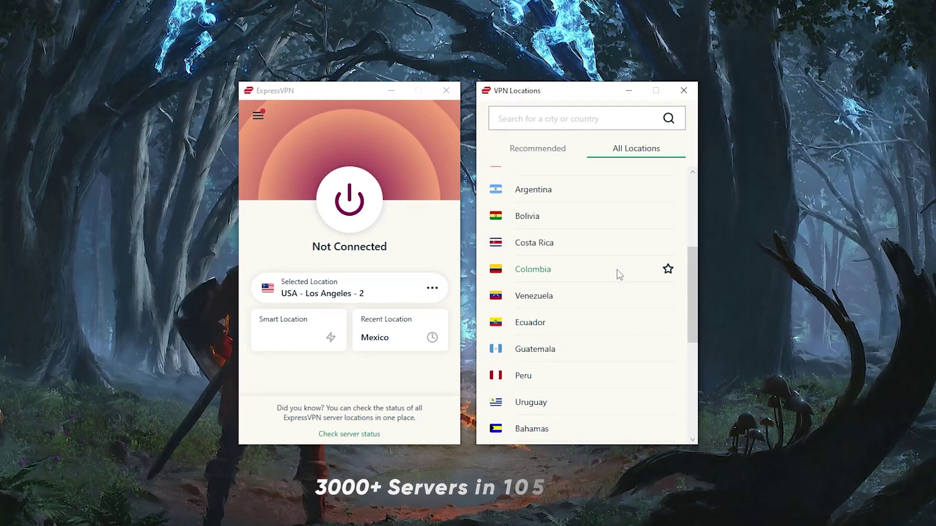
pyautogui.scroll(1, 622, 264)
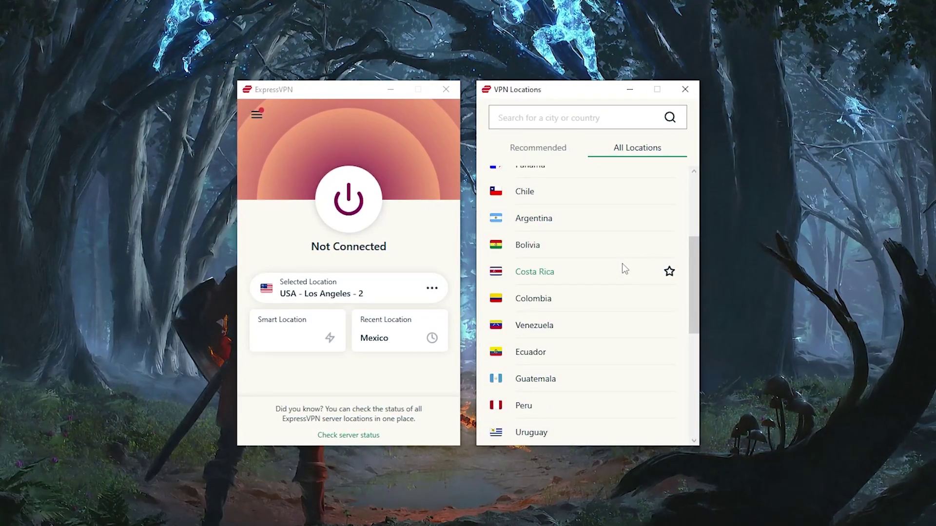
pyautogui.scroll(-10, 622, 264)
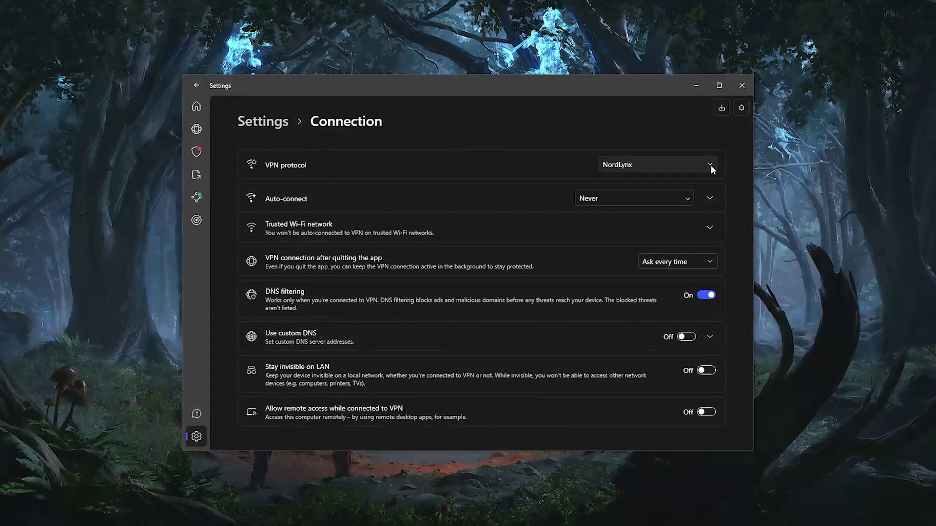
# Switch to NordVPN, view the VPN protocol choices in the connection settings and look through the list of server countries
pyautogui.click(688, 164)
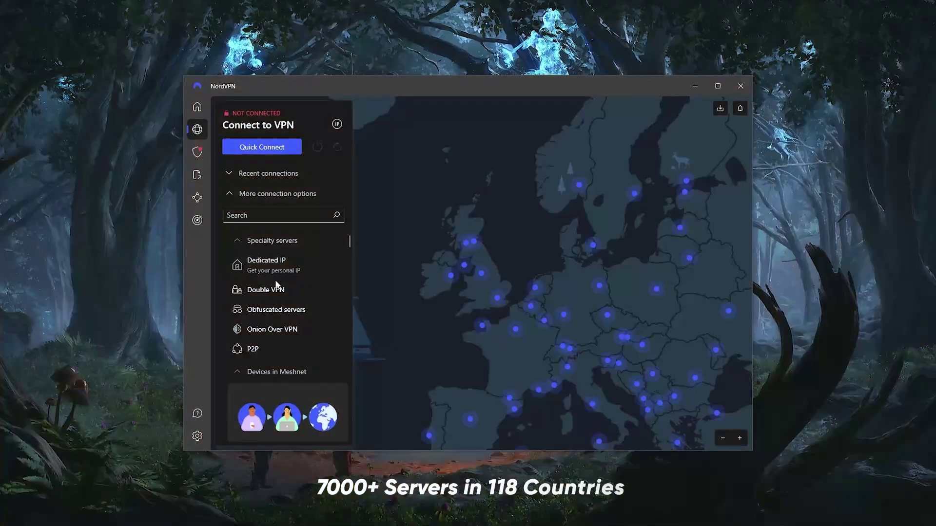
pyautogui.scroll(-5, 278, 285)
pyautogui.scroll(-20, 277, 284)
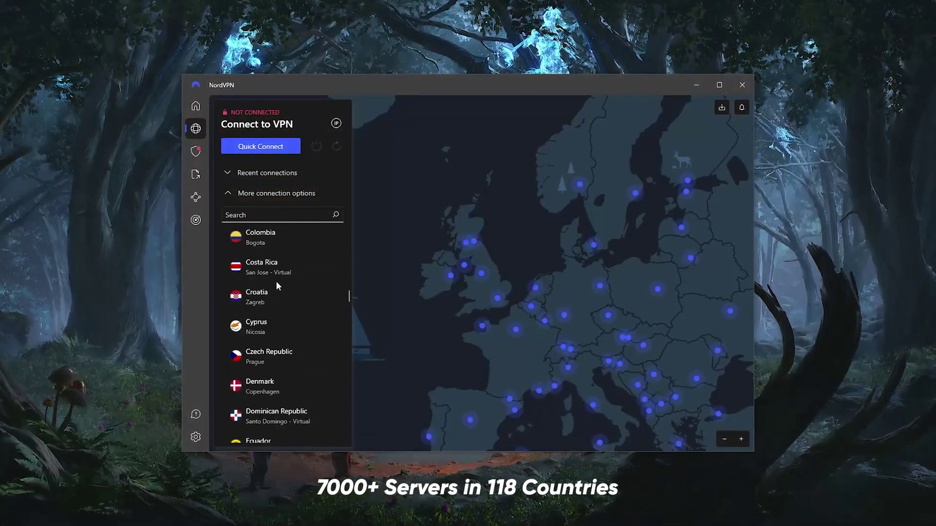
pyautogui.scroll(-15, 273, 304)
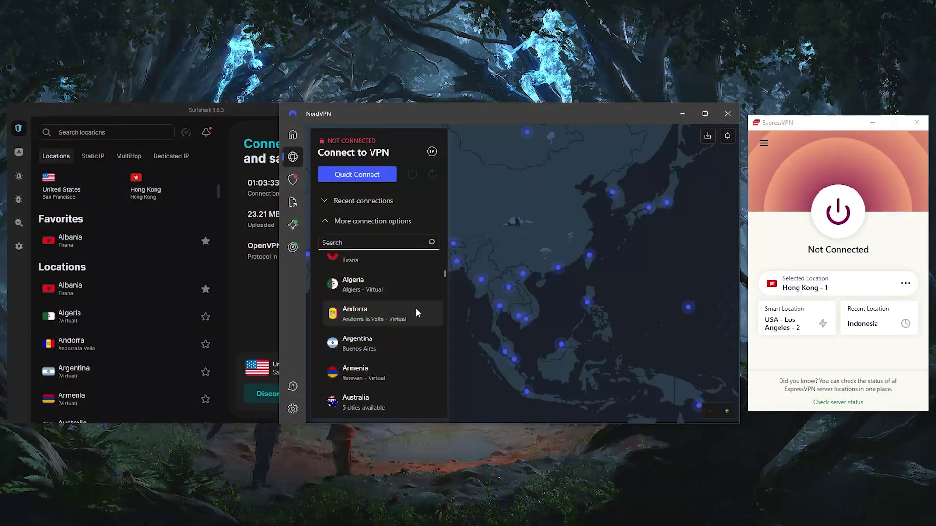
# Compare the NordVPN and Surfshark country lists, check Surfshark's VPN settings and look over NordVPN's server map
pyautogui.scroll(-1, 415, 308)
pyautogui.scroll(-1, 415, 308)
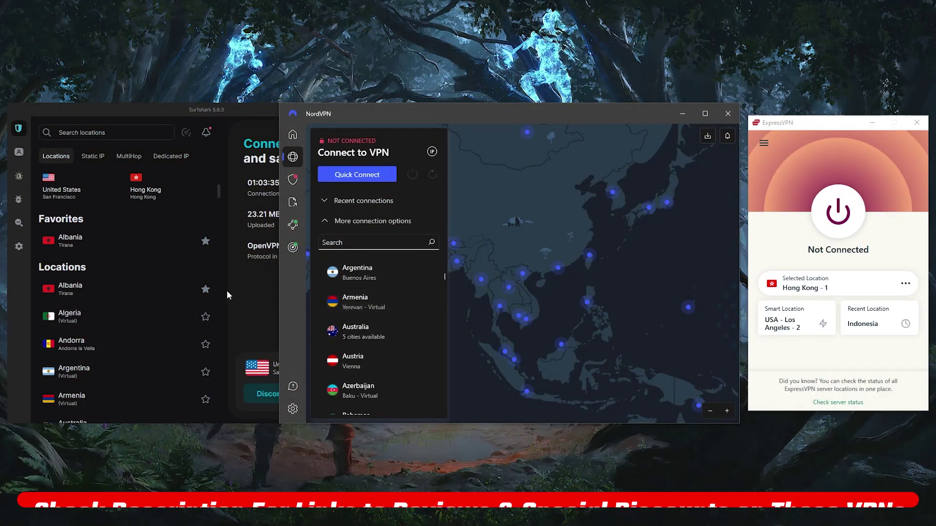
pyautogui.scroll(-2, 170, 271)
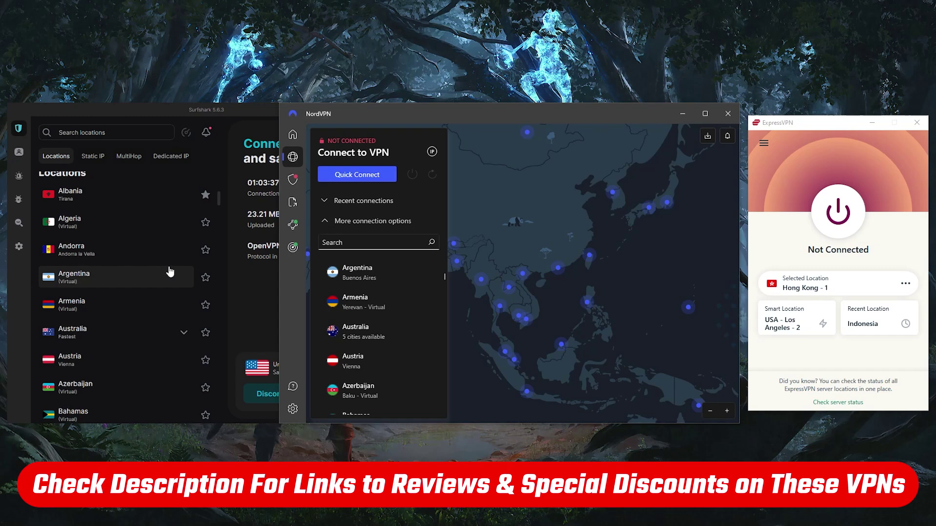
pyautogui.scroll(-1, 170, 271)
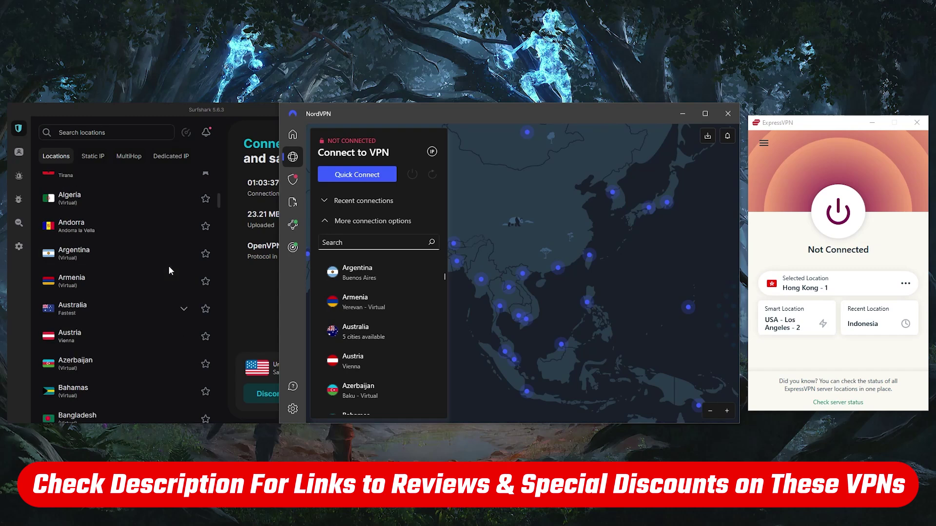
pyautogui.click(20, 247)
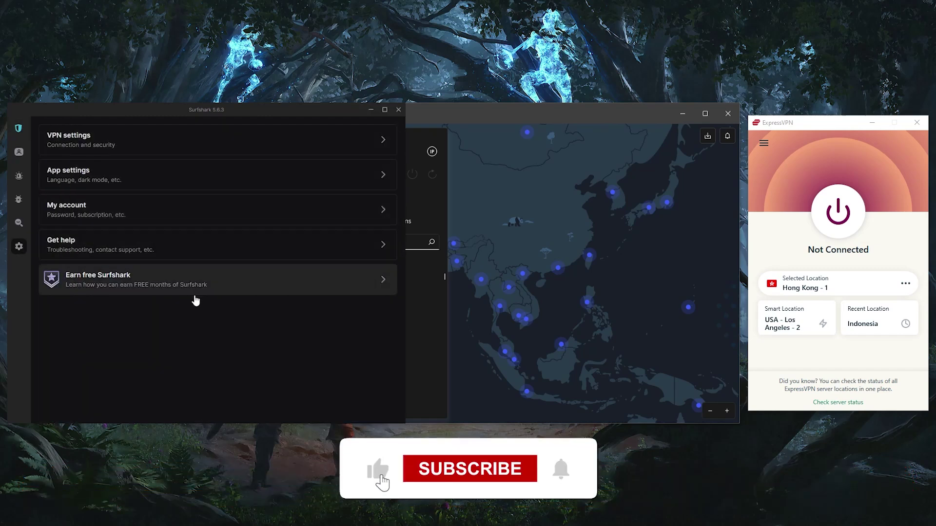
pyautogui.click(163, 150)
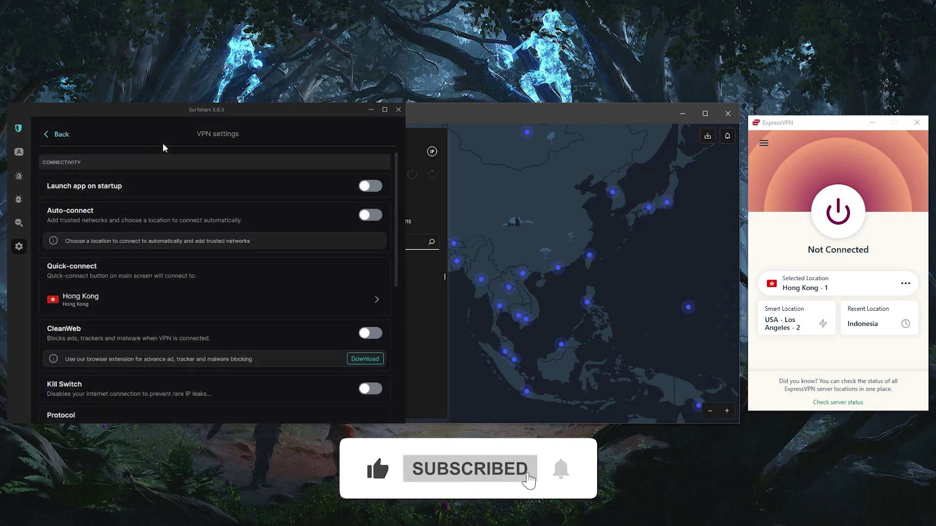
pyautogui.click(482, 125)
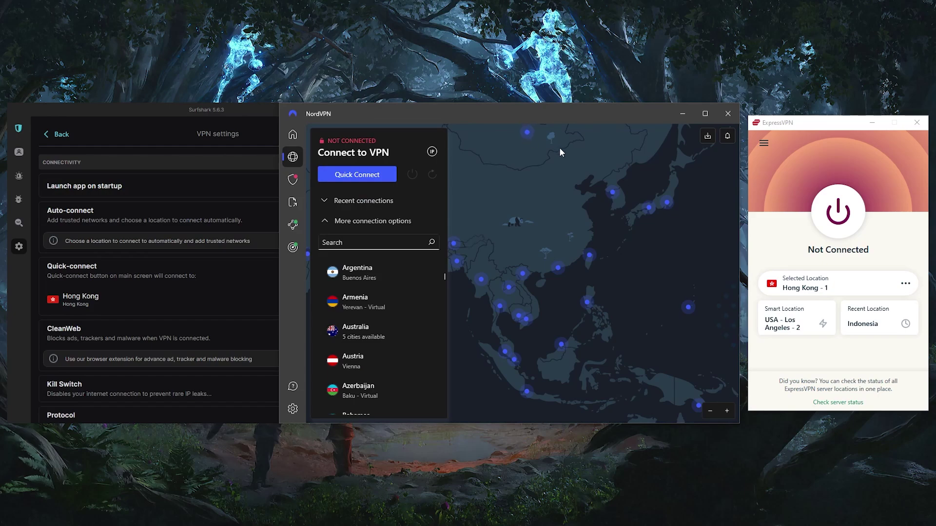
pyautogui.moveTo(557, 177); pyautogui.dragTo(628, 144)
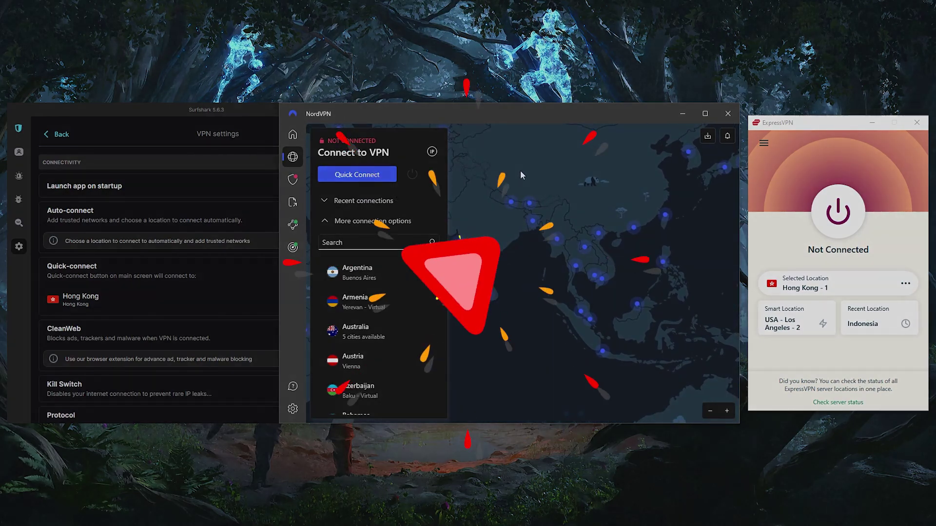